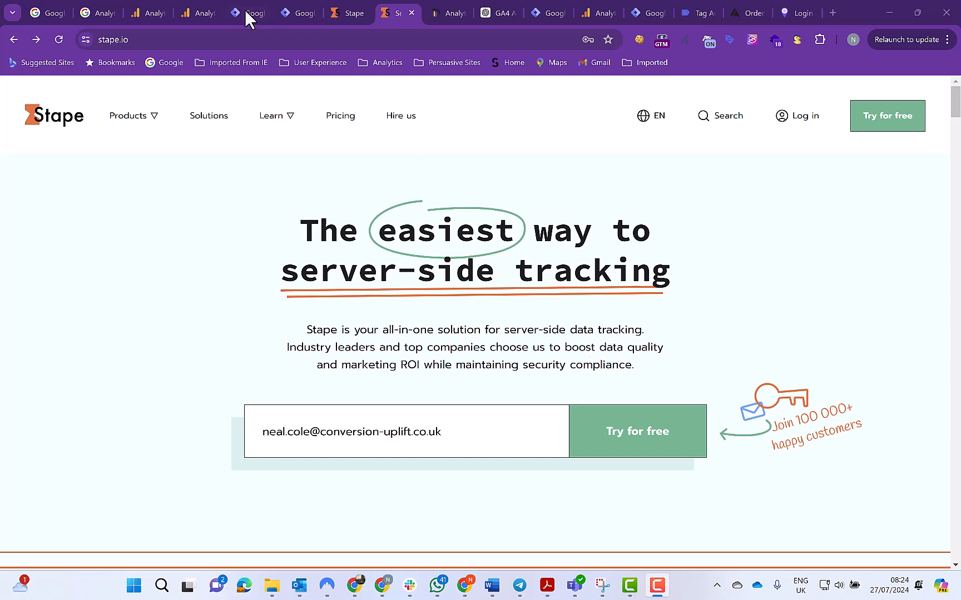
click(345, 118)
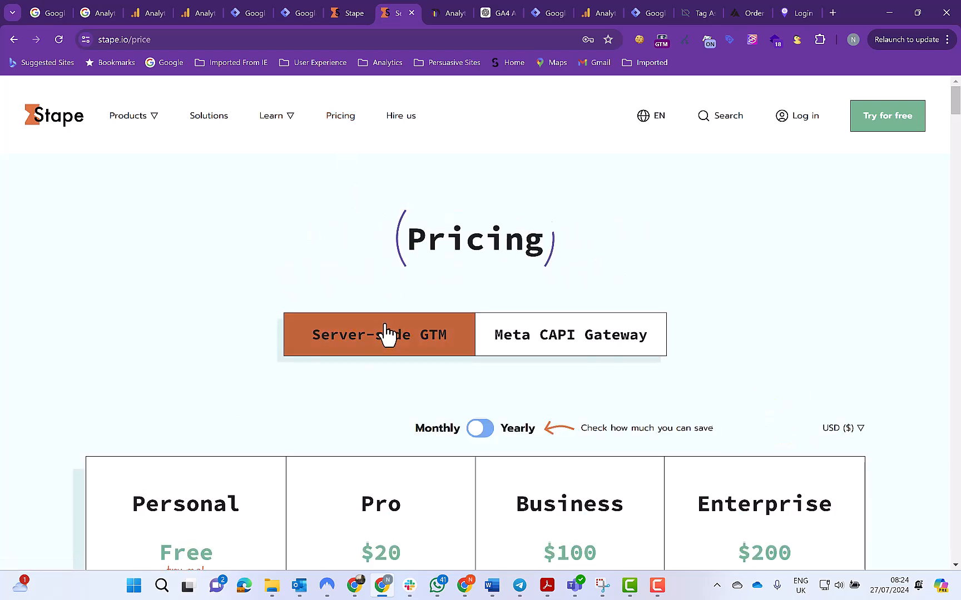
scroll(387, 334, down, 4)
click(396, 439)
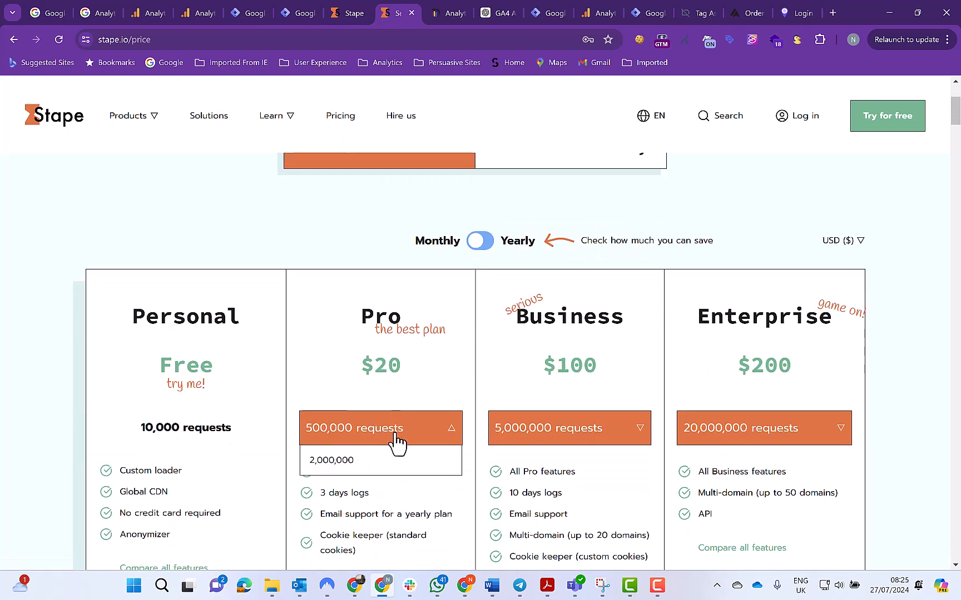
click(373, 385)
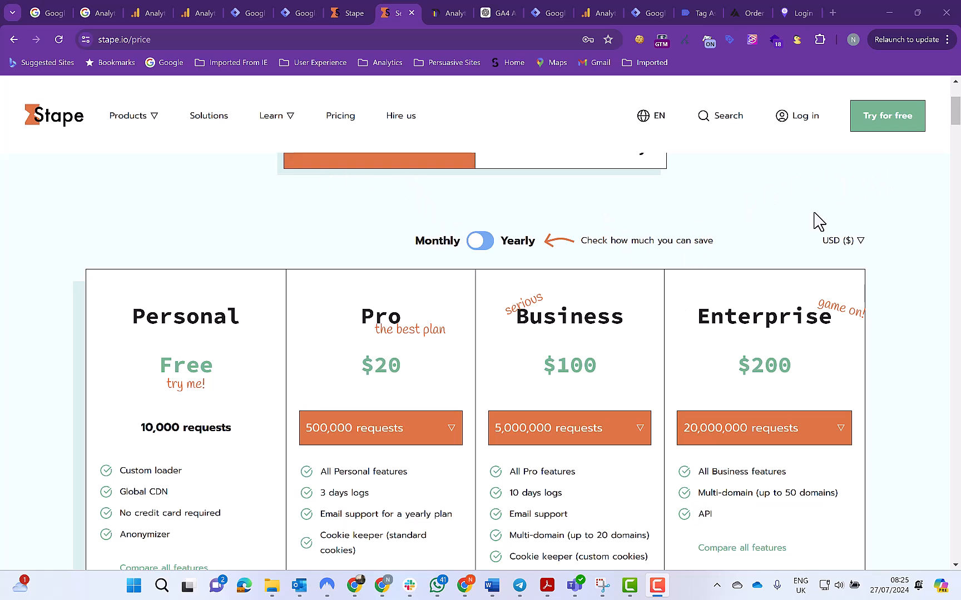
Start a new container from the Stape dashboard and name it "Test Conversion Uplift"
click(881, 123)
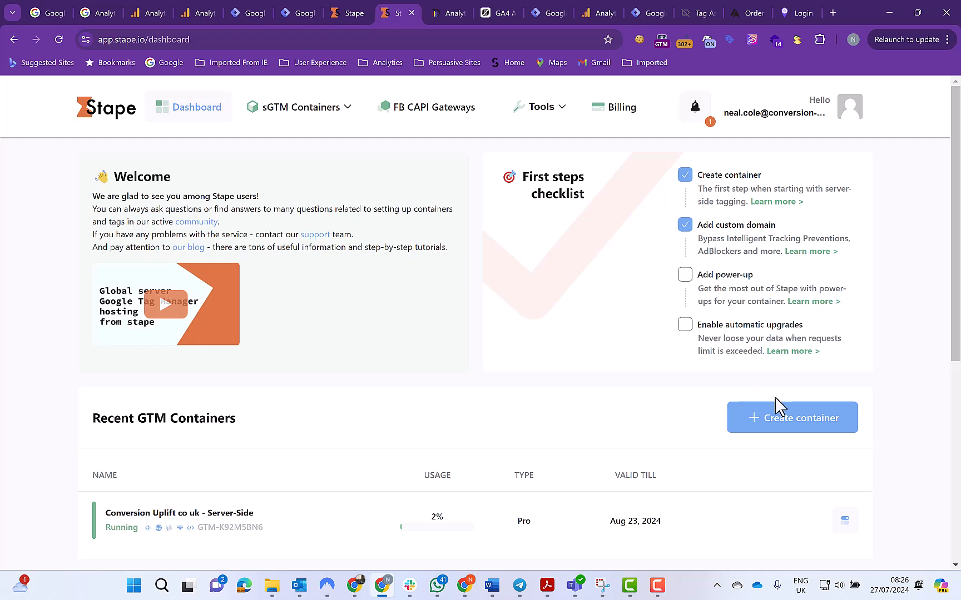
click(793, 428)
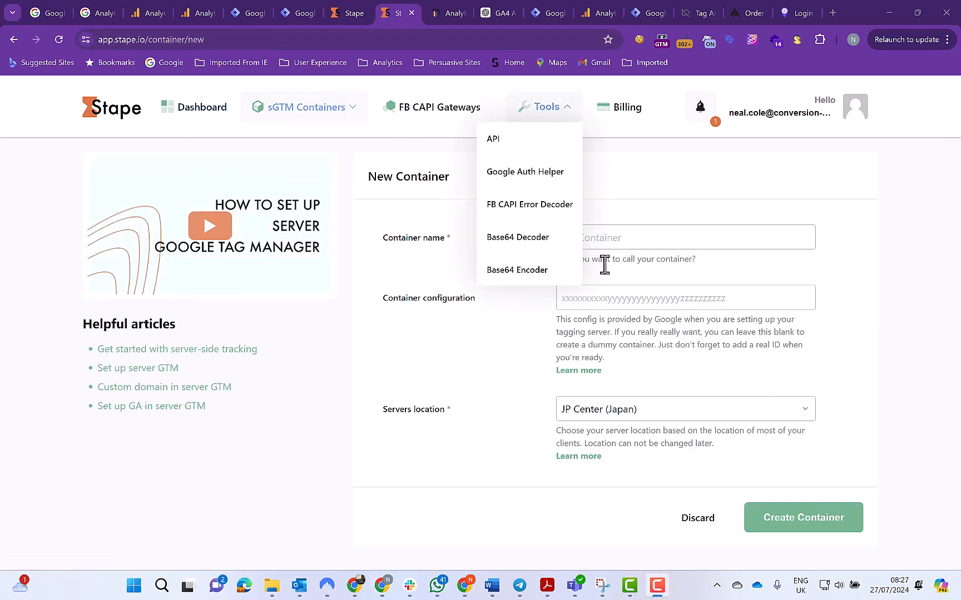
click(589, 243)
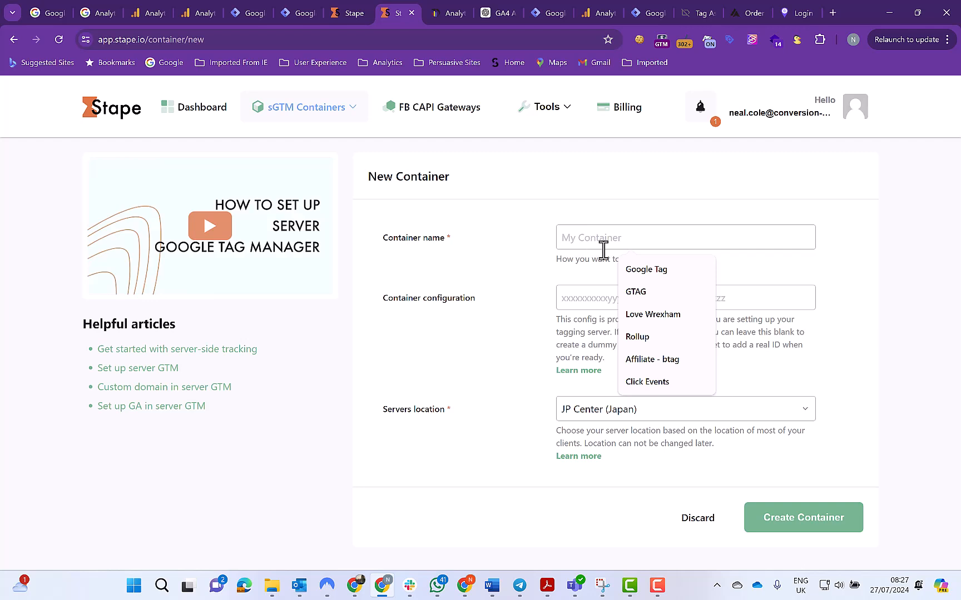
text(Test Con)
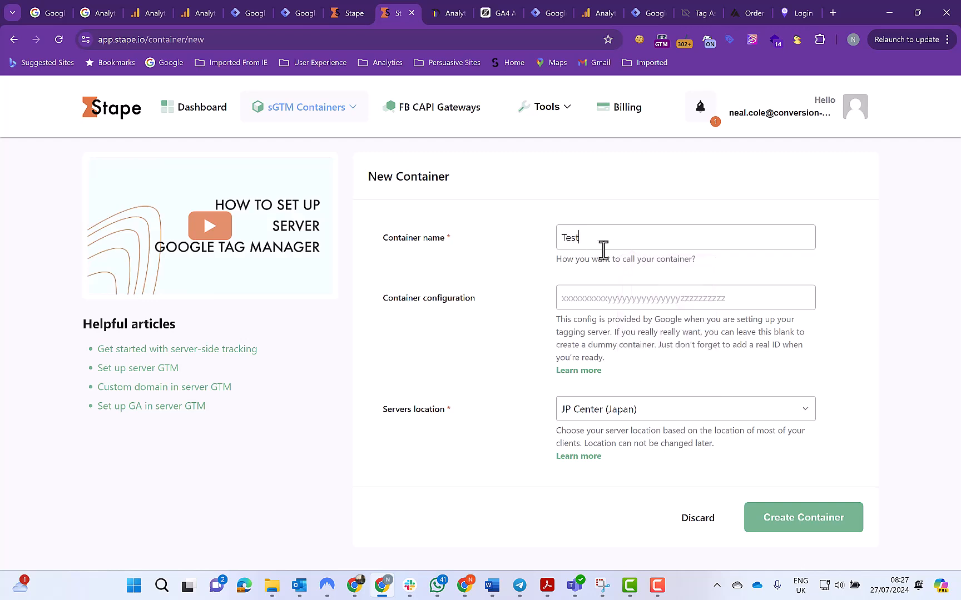
text(version Uplift)
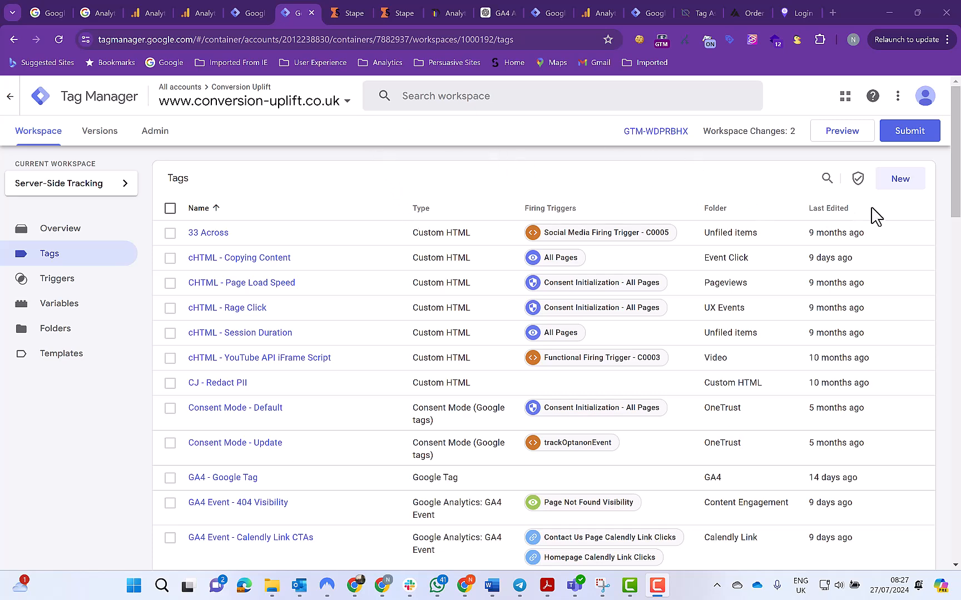
In Google Tag Manager, create a container named "Test Container Conversion Uplift Server-Side" in the Conversion Uplift account with Server as the target platform
click(157, 133)
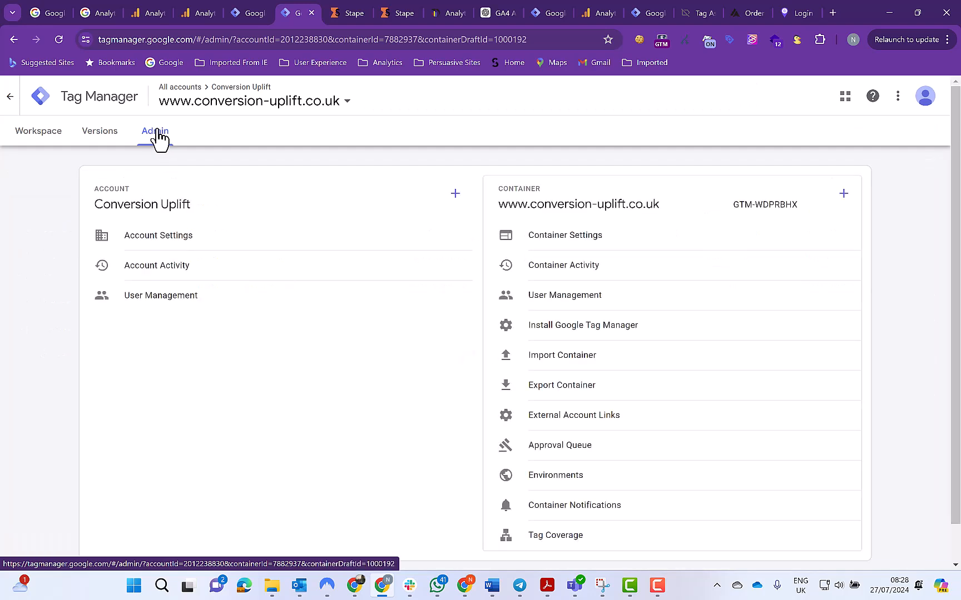
click(843, 195)
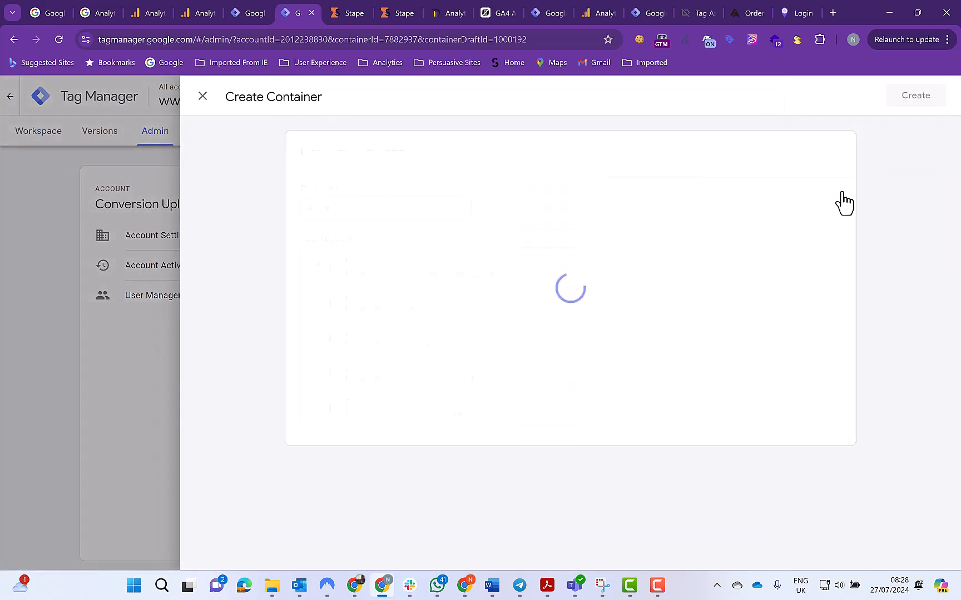
click(337, 209)
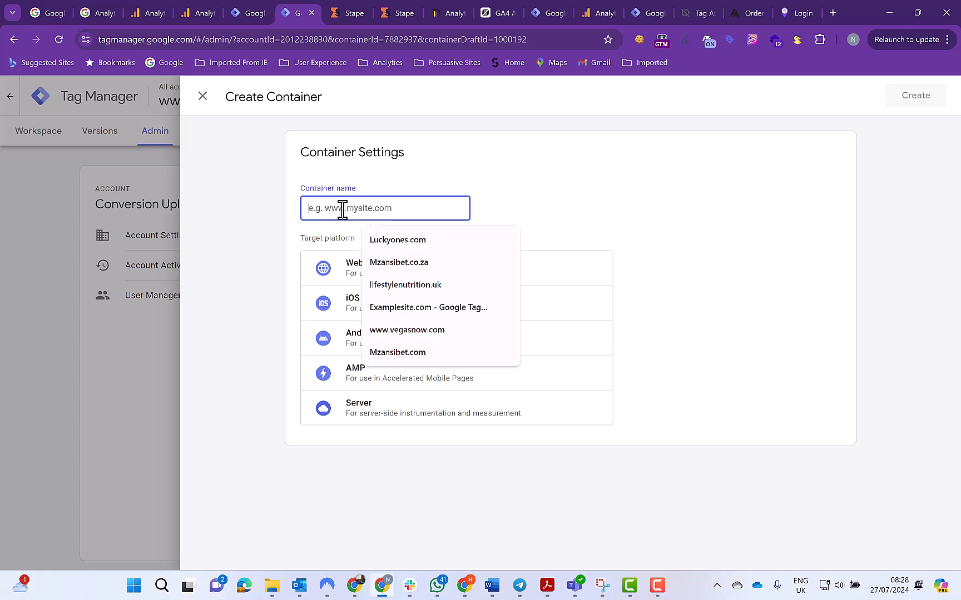
text(Te)
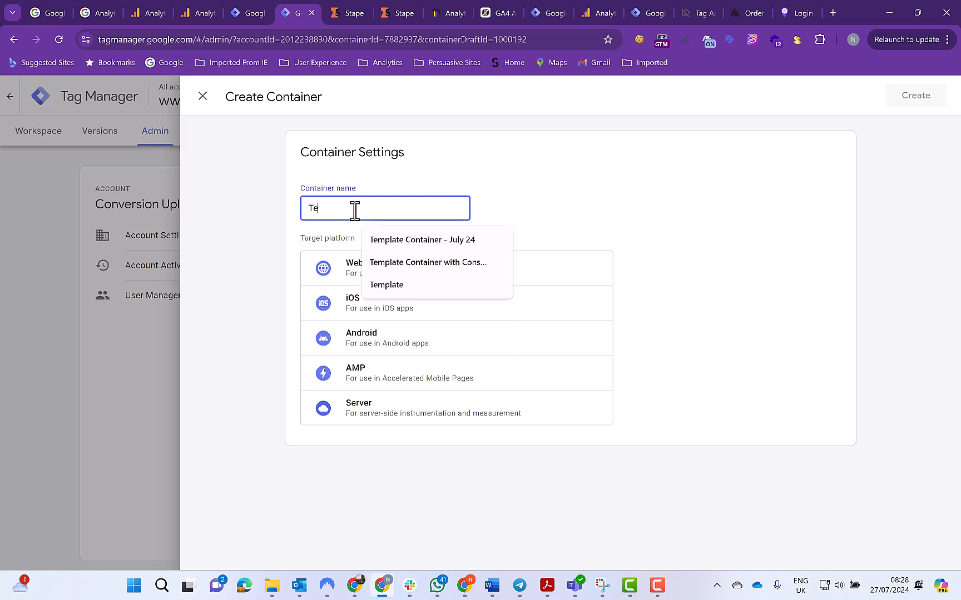
text(st Cont)
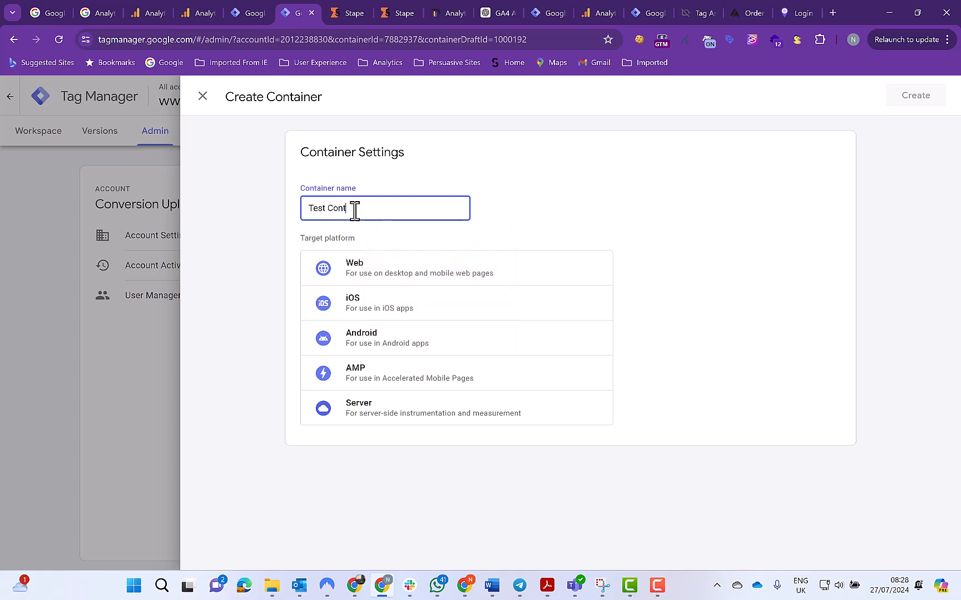
text(ainer Conversion Uplift)
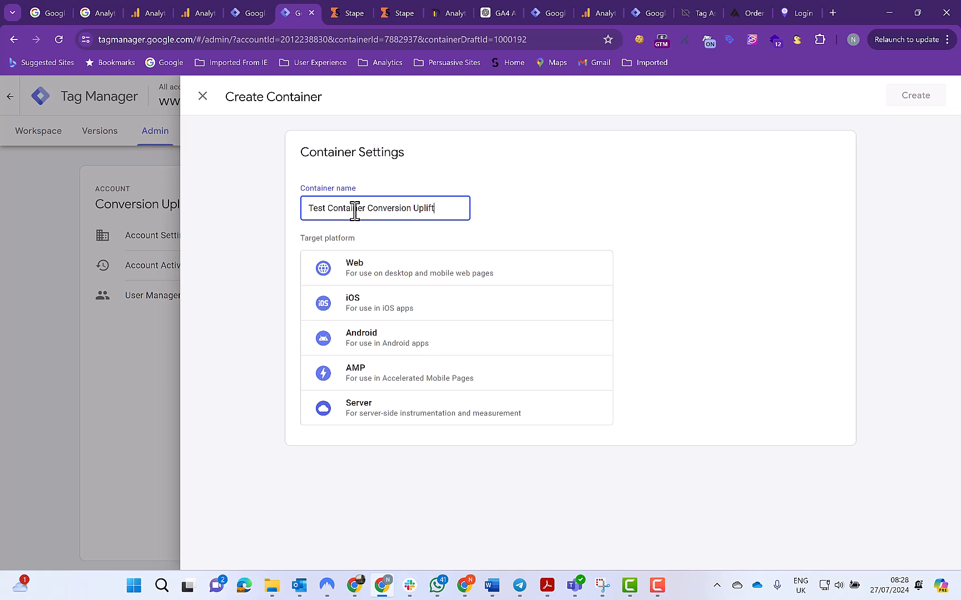
text( Server-Side)
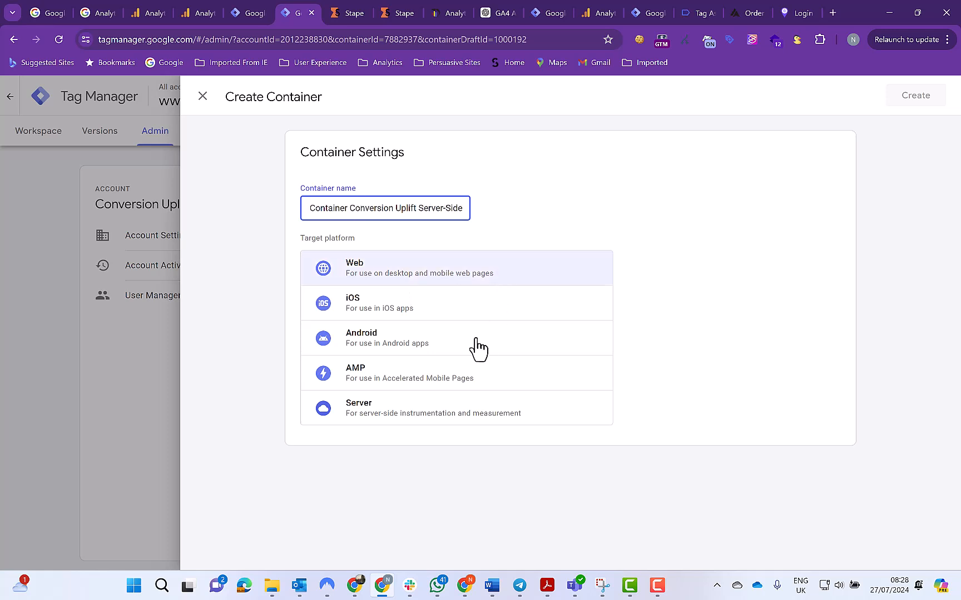
click(382, 412)
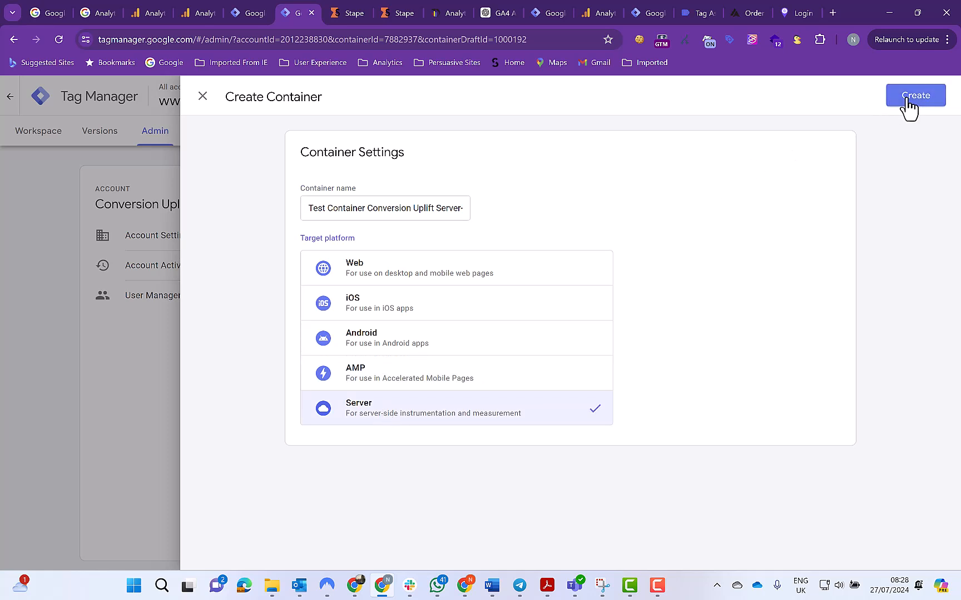
click(907, 103)
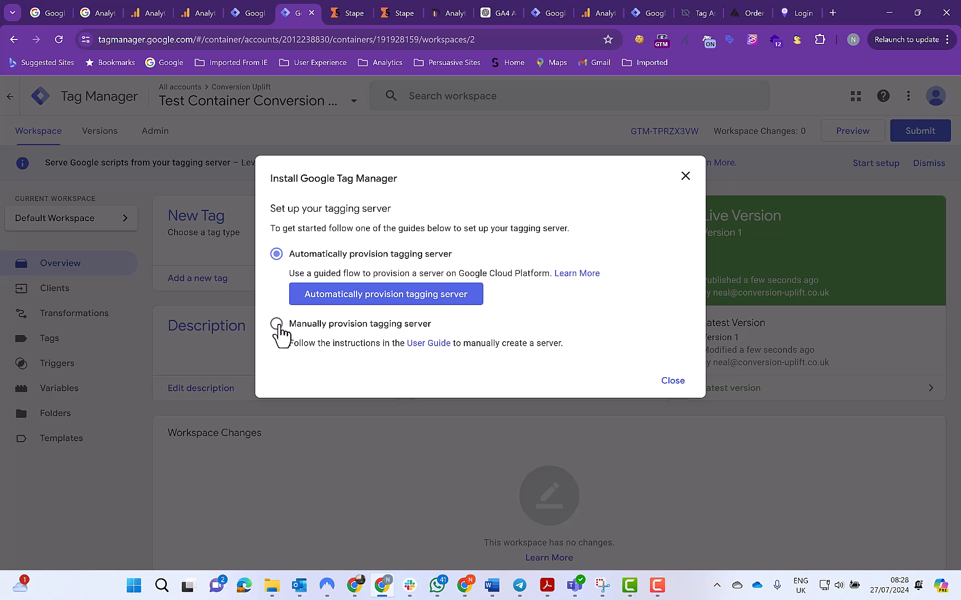
Choose manual provisioning of the tagging server, copy the container config string and close the installation dialog
click(277, 325)
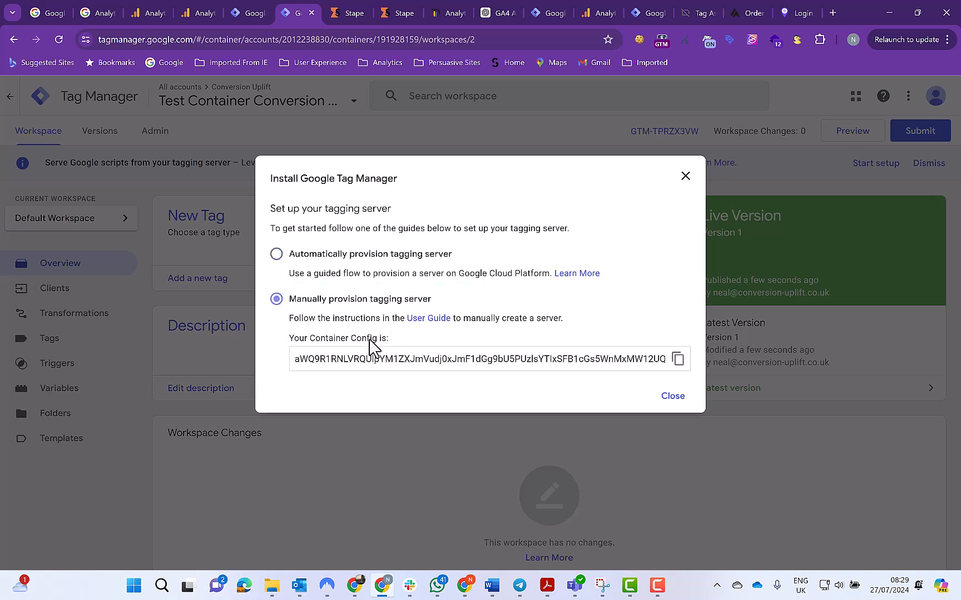
click(677, 359)
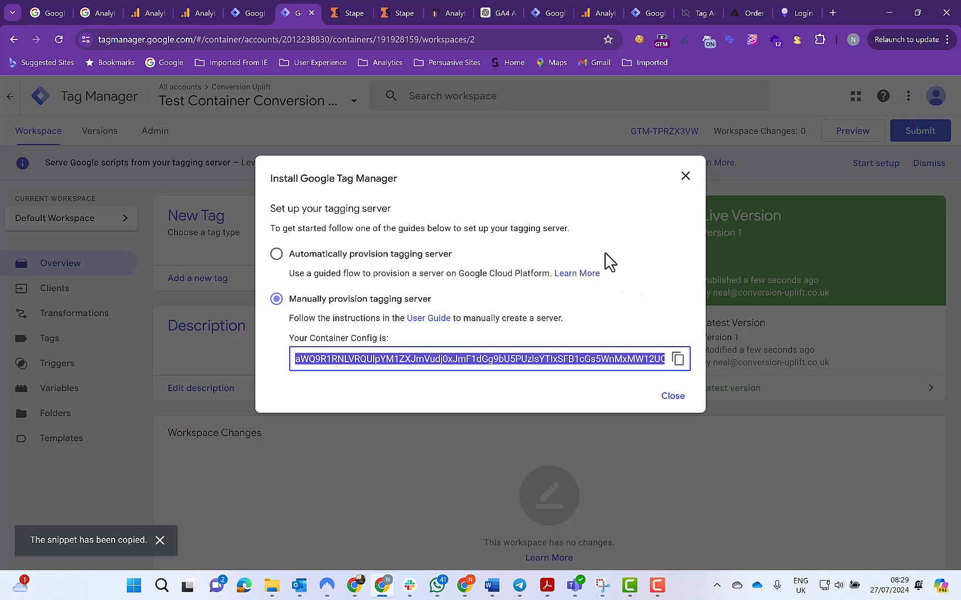
click(670, 397)
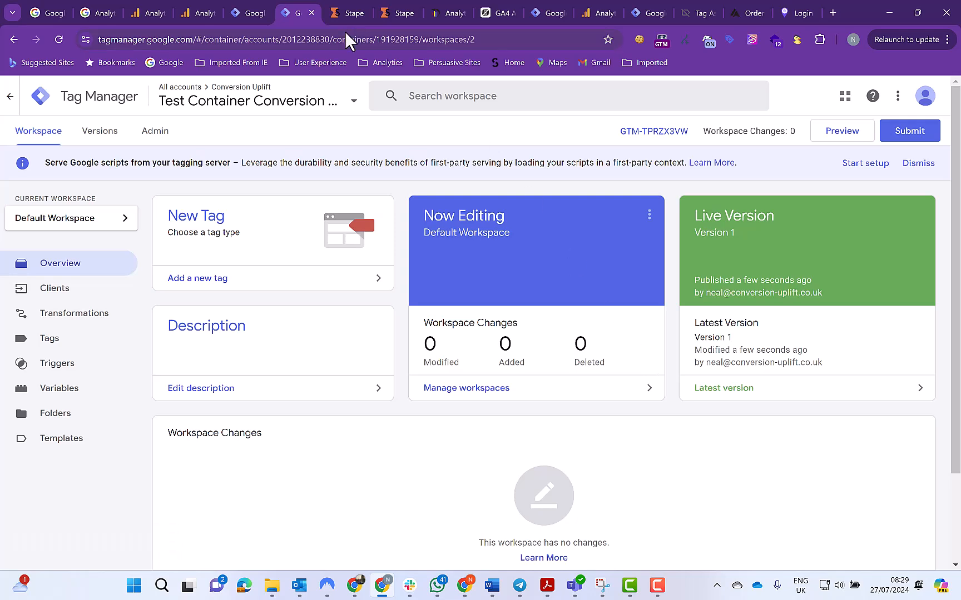
Switch back to Stape and paste the copied config string as the new container's configuration
click(395, 16)
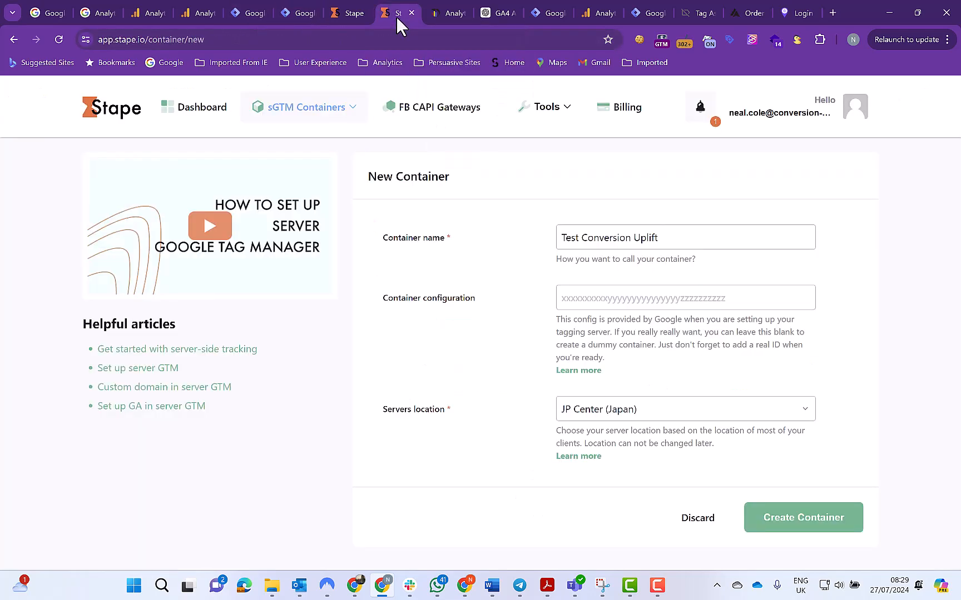
click(578, 302)
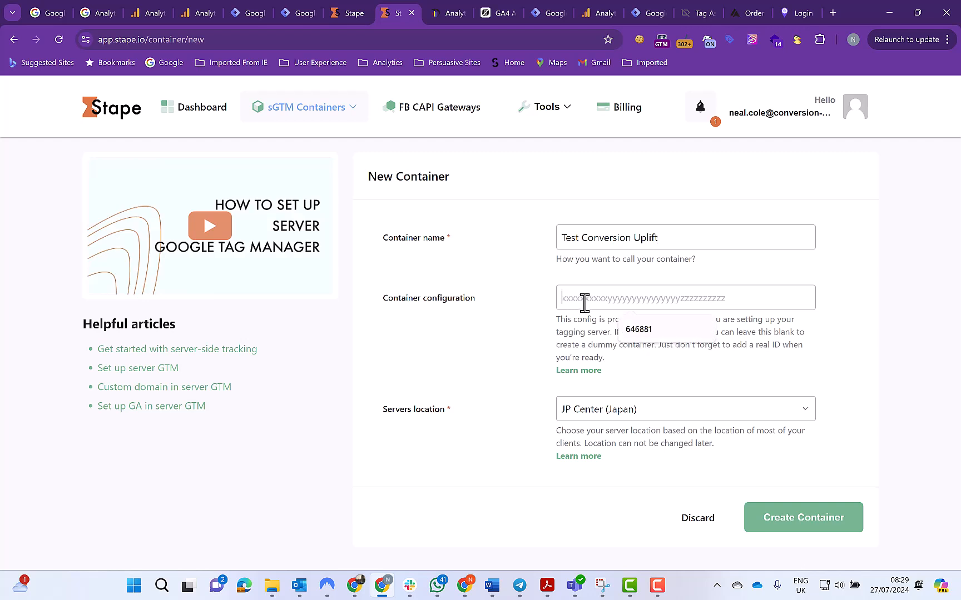
key(ctrl+v)
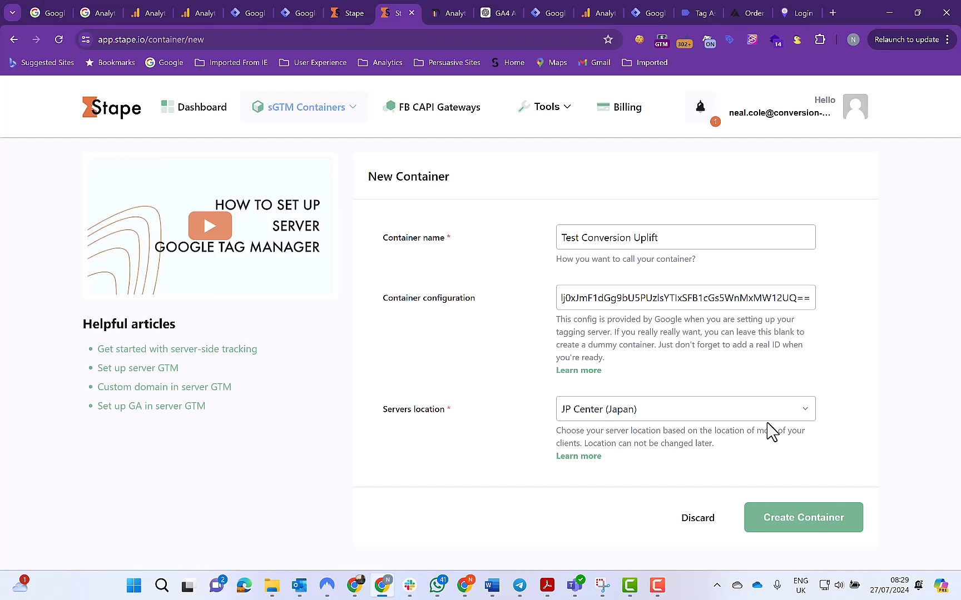
Set the server location to EU North (England) and create the container
click(806, 414)
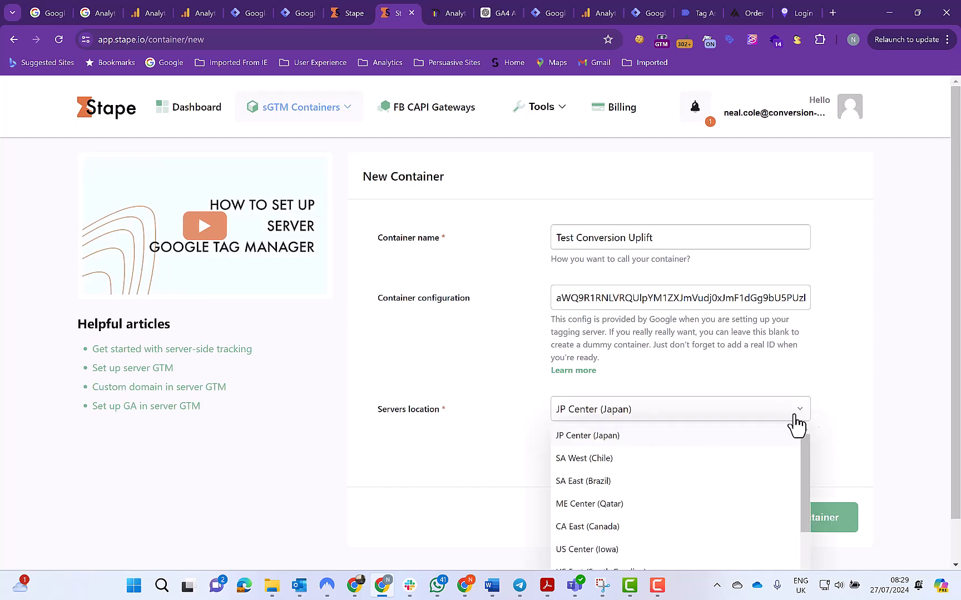
scroll(655, 477, down, 3)
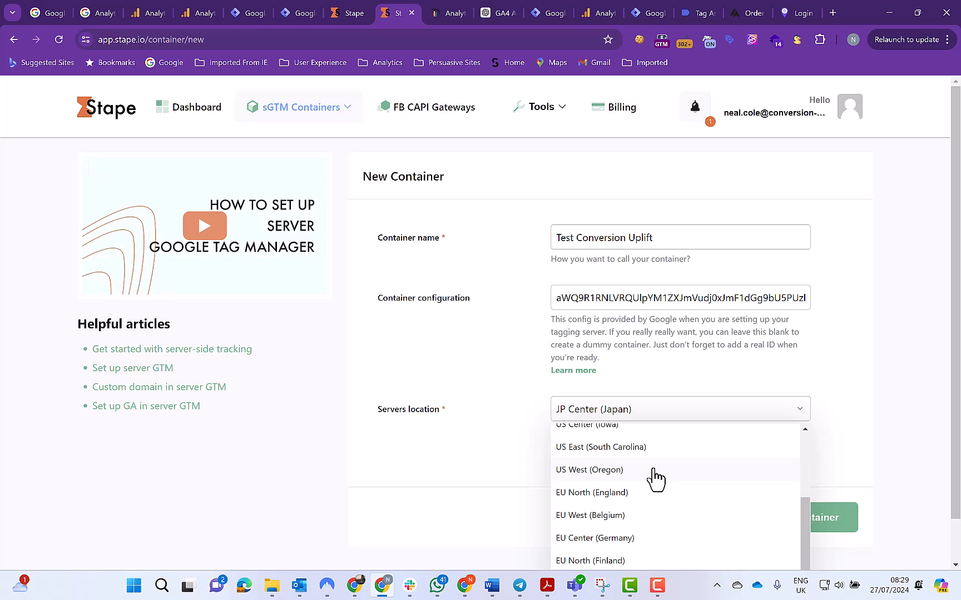
click(602, 501)
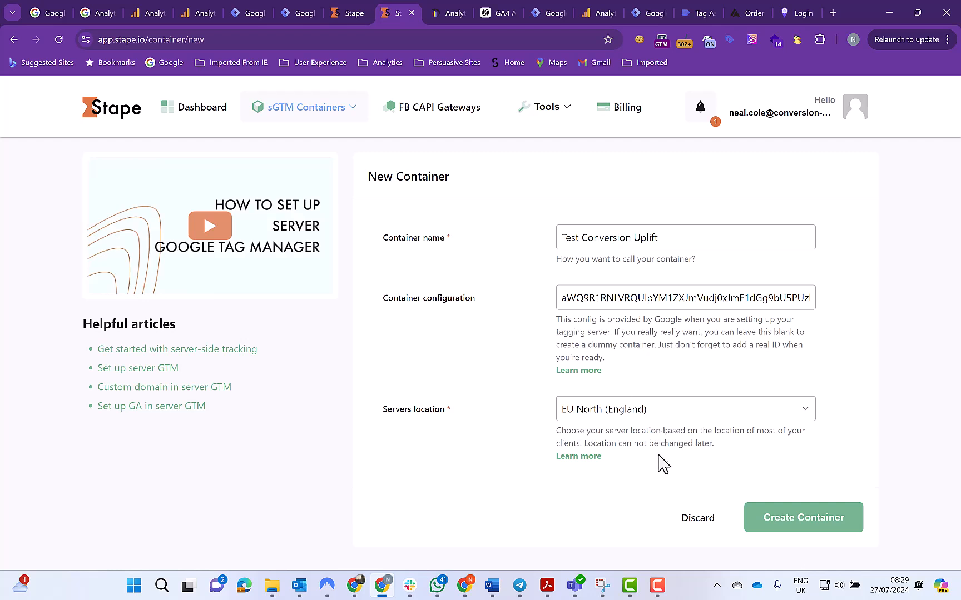
click(795, 519)
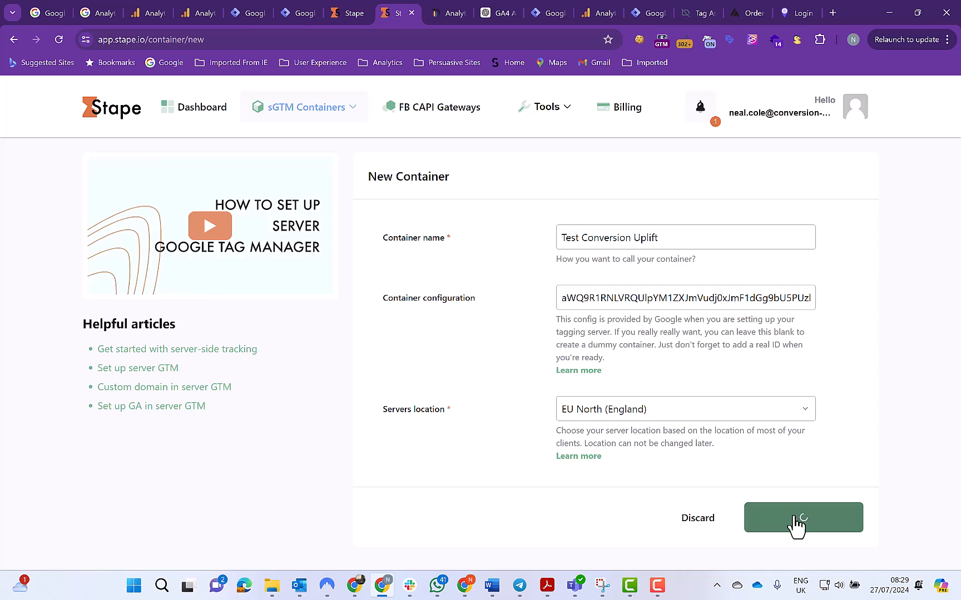
click(795, 518)
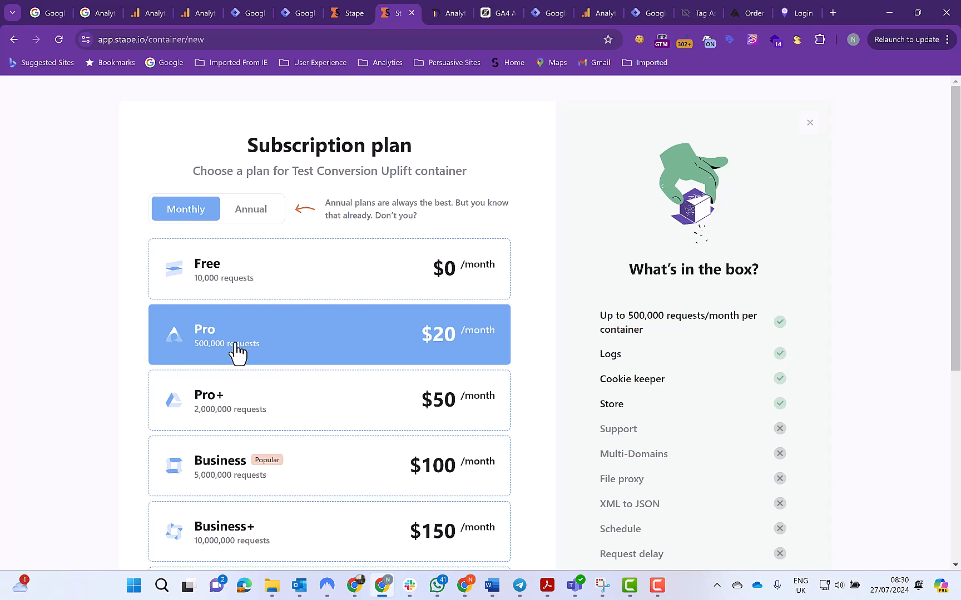
Subscribe the container to the Free monthly plan with automatic upgrading to the next tier turned off
click(259, 277)
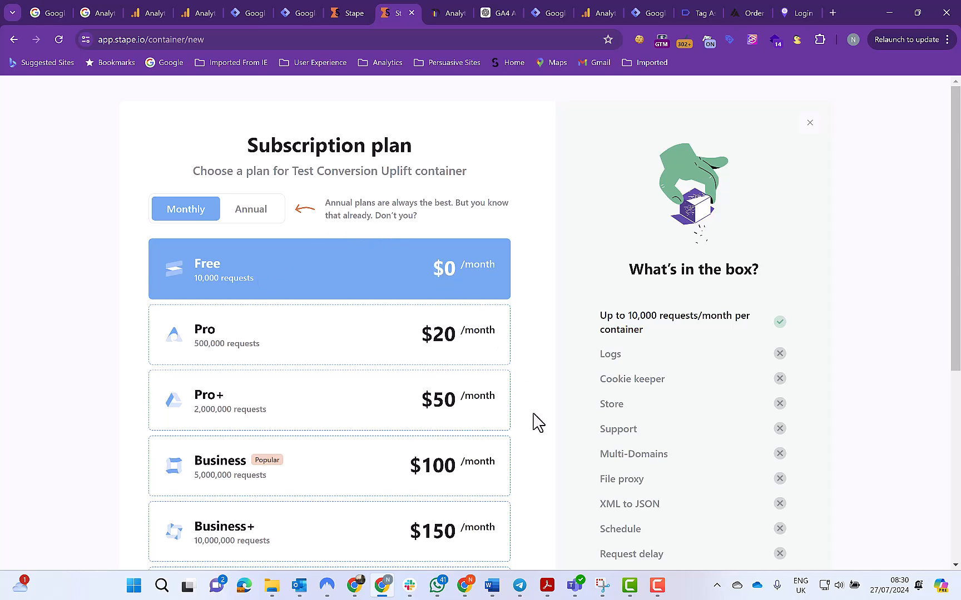
scroll(536, 445, down, 5)
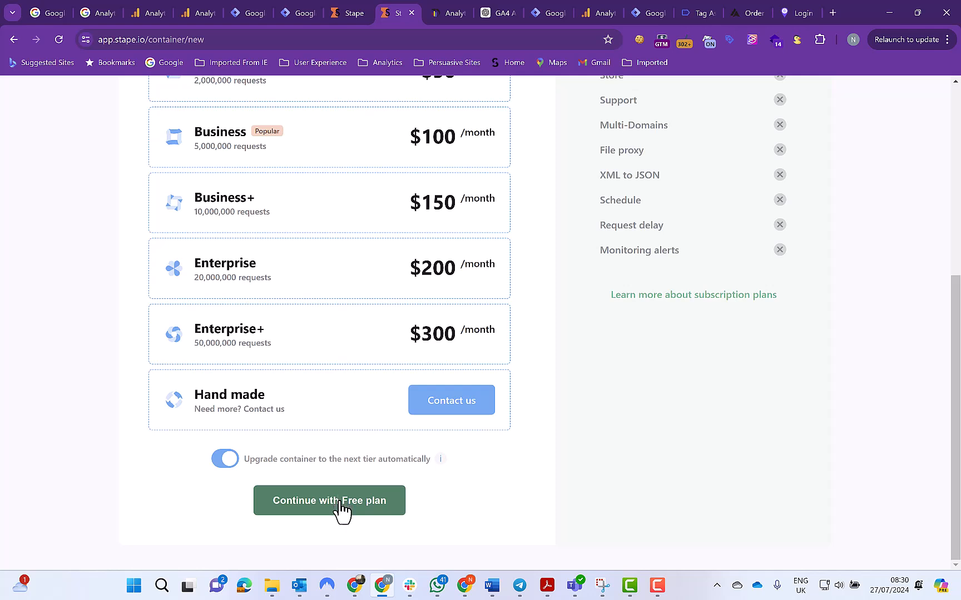
click(230, 460)
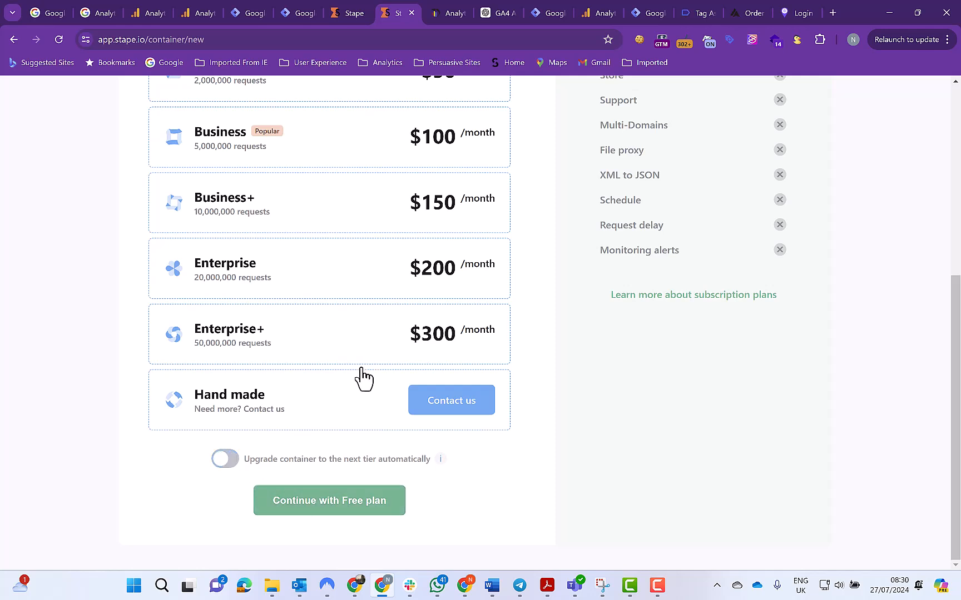
click(341, 504)
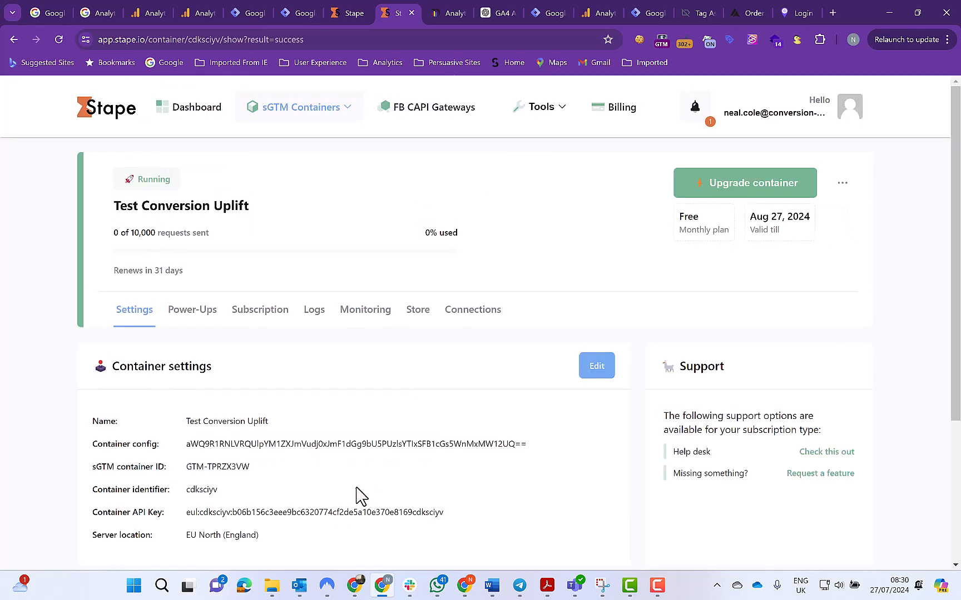
Review the new container's settings and open the option to add a custom domain for its tagging server URL
scroll(434, 402, down, 1)
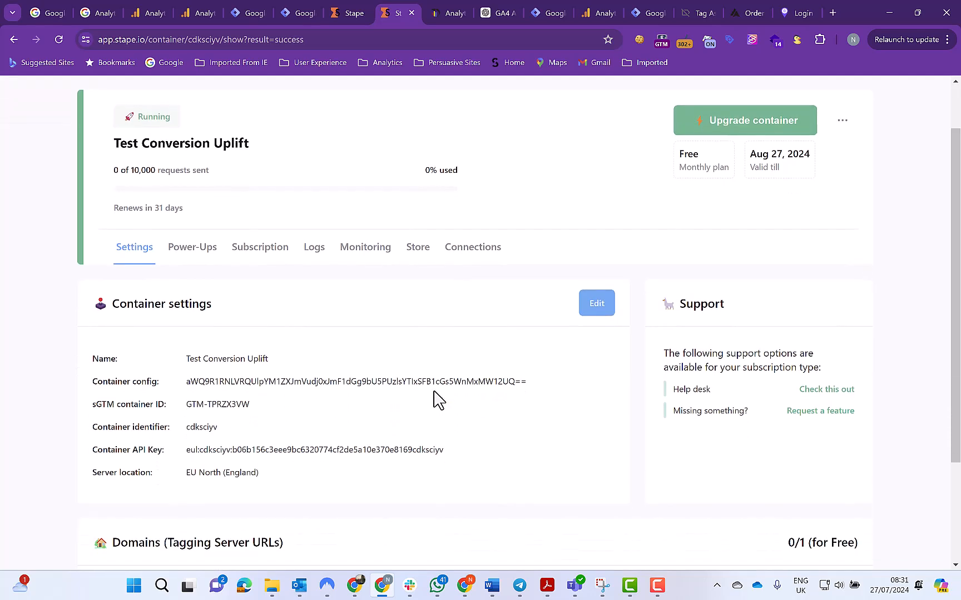
scroll(435, 400, down, 1)
scroll(438, 398, down, 2)
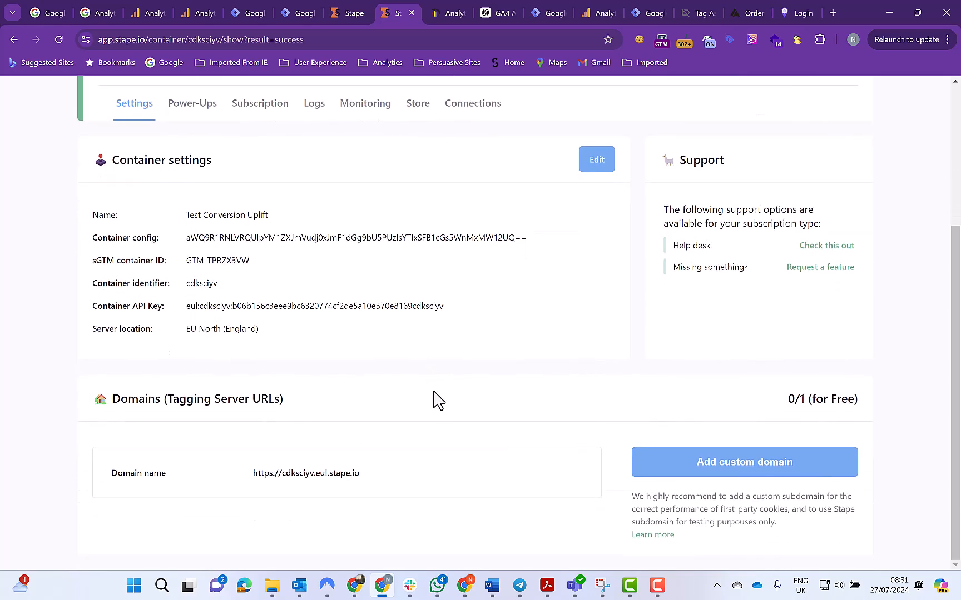
click(704, 471)
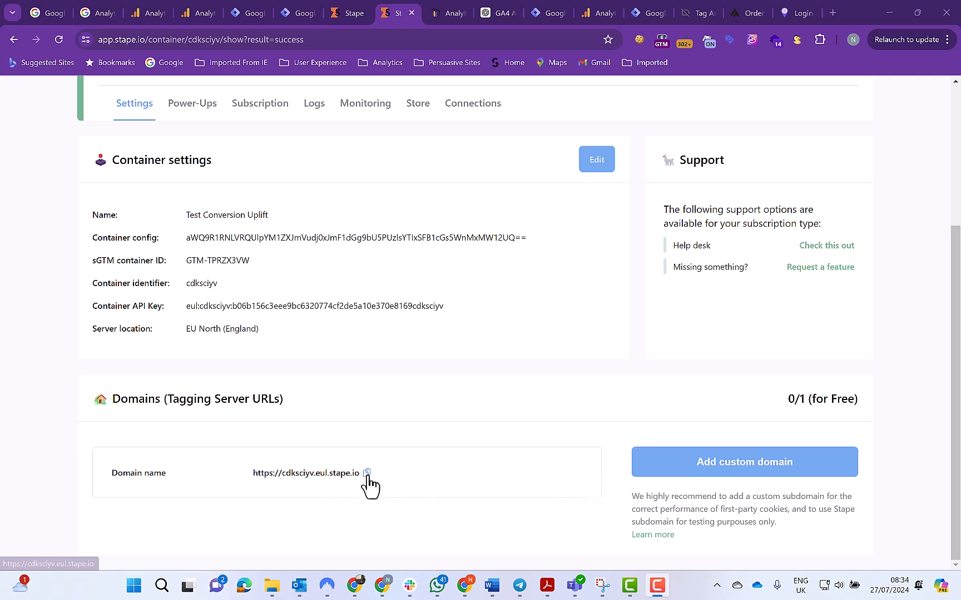
Copy the container's Stape tagging server URL, and enable the Client Name built-in variable in the Tag Manager server container
click(367, 473)
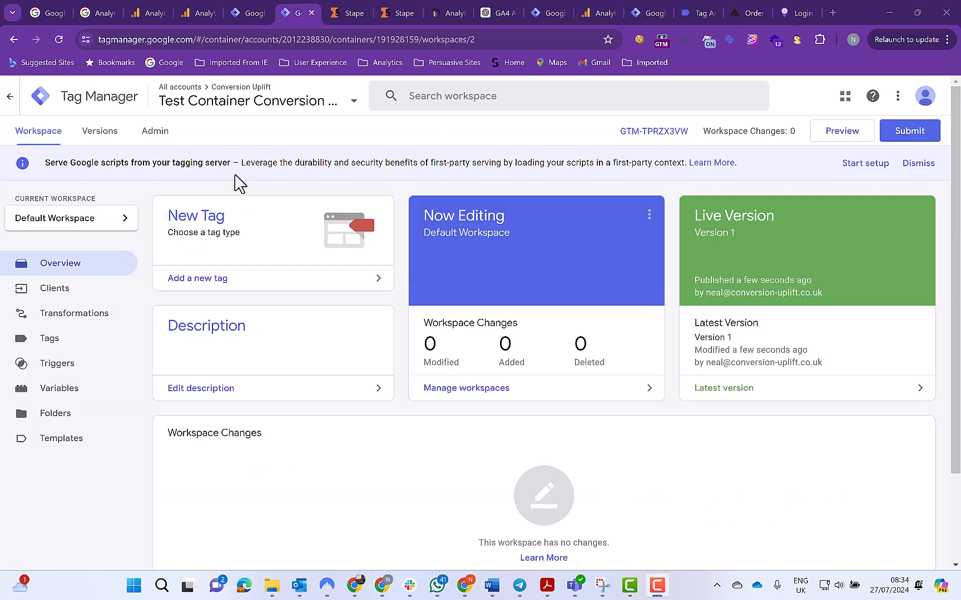
click(63, 391)
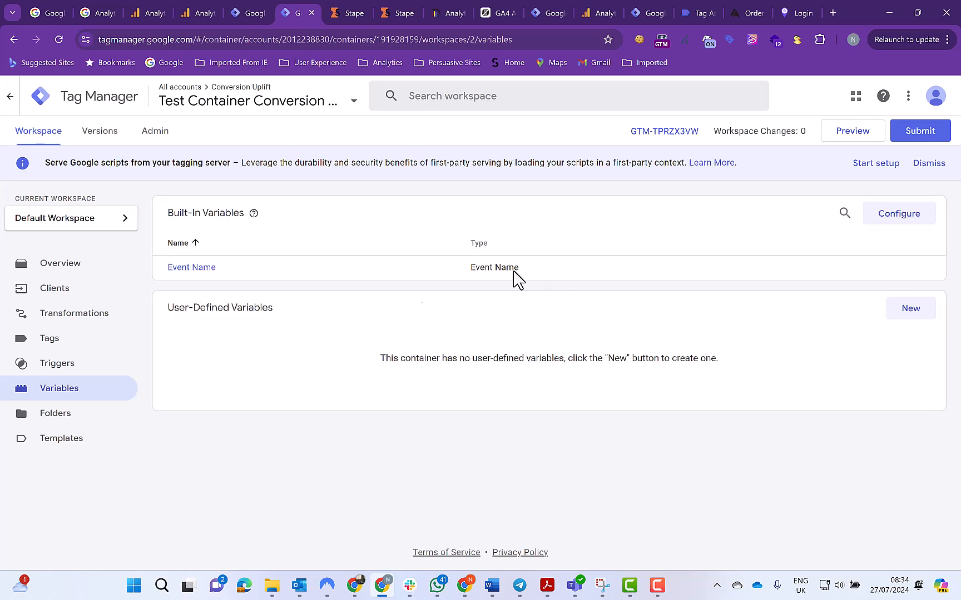
click(899, 217)
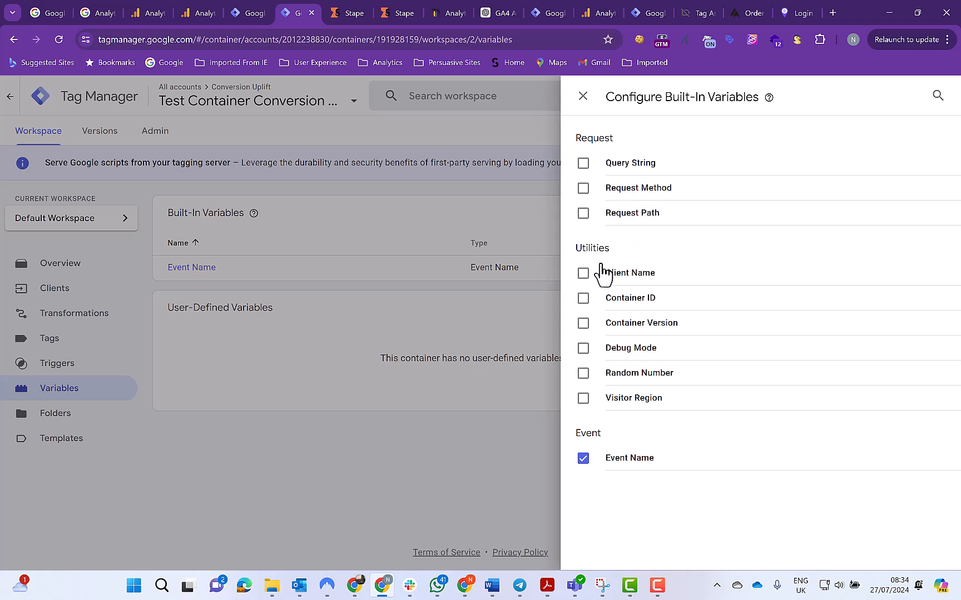
click(583, 275)
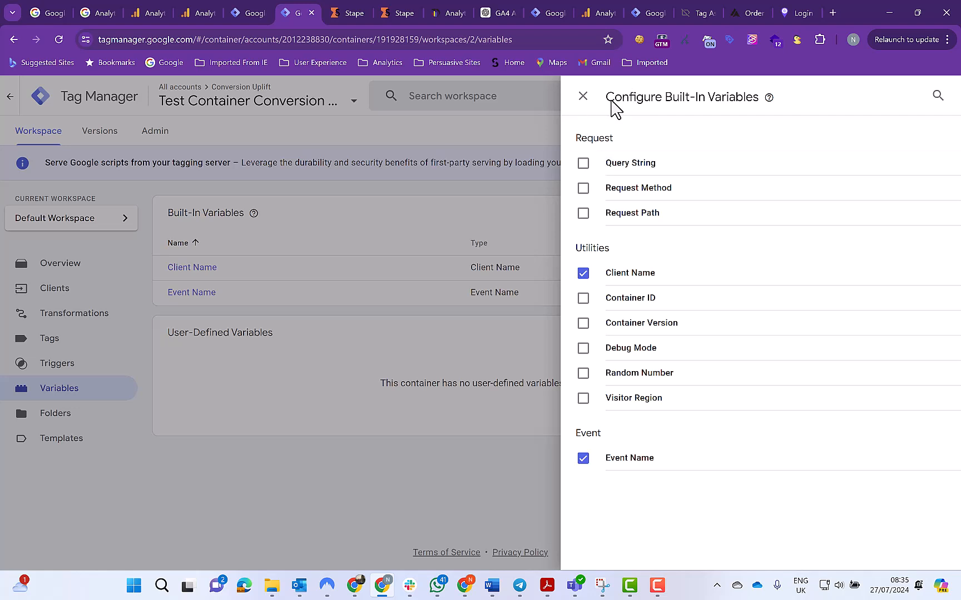
click(582, 97)
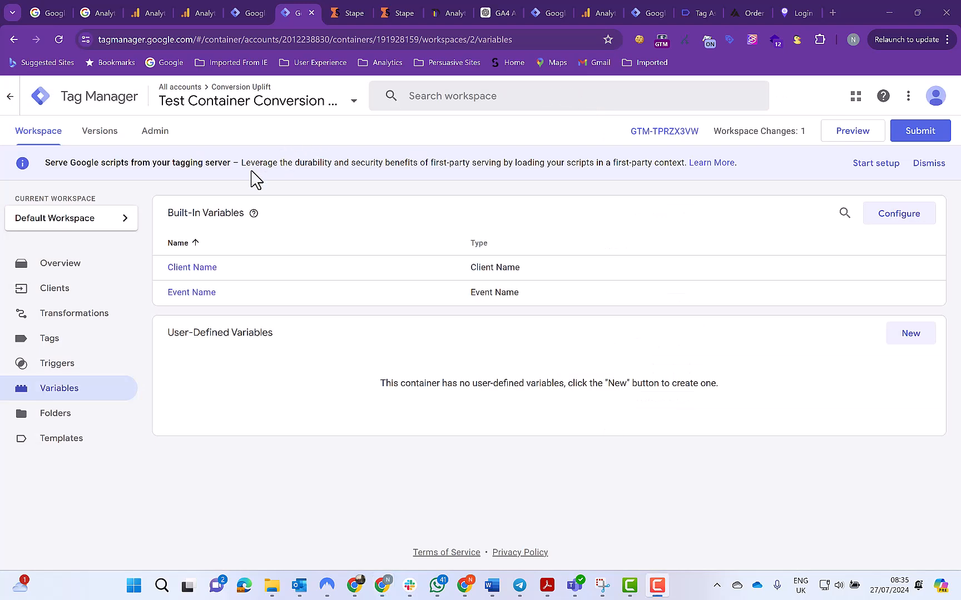
Start a new tag in the server container and create a folder named GA4 for it
click(49, 342)
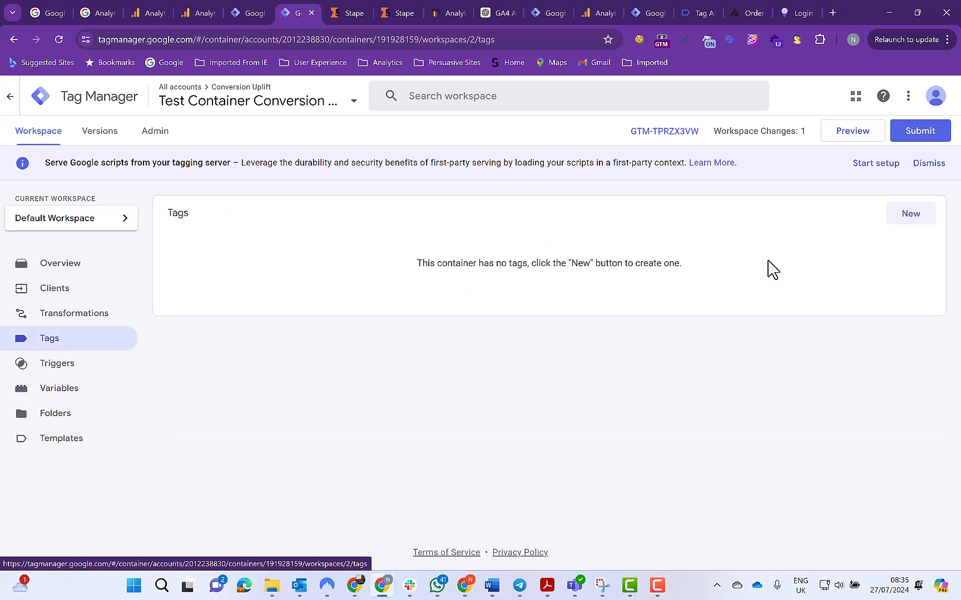
click(913, 220)
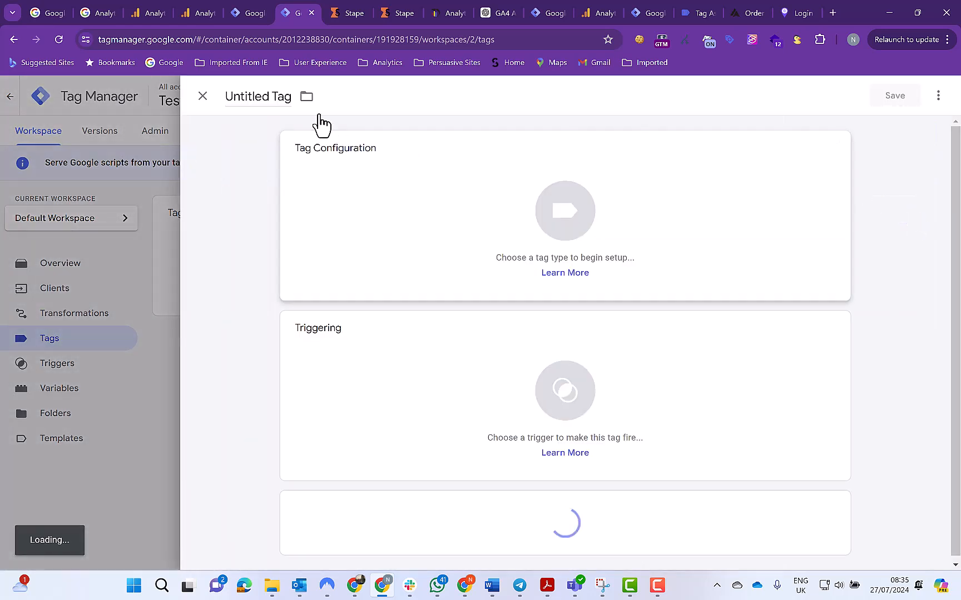
click(307, 99)
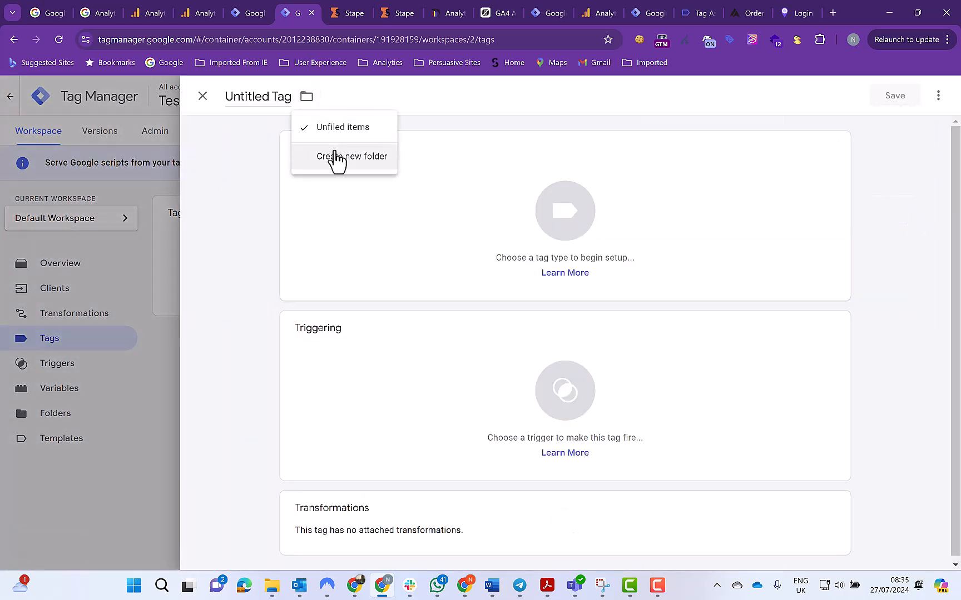
click(336, 159)
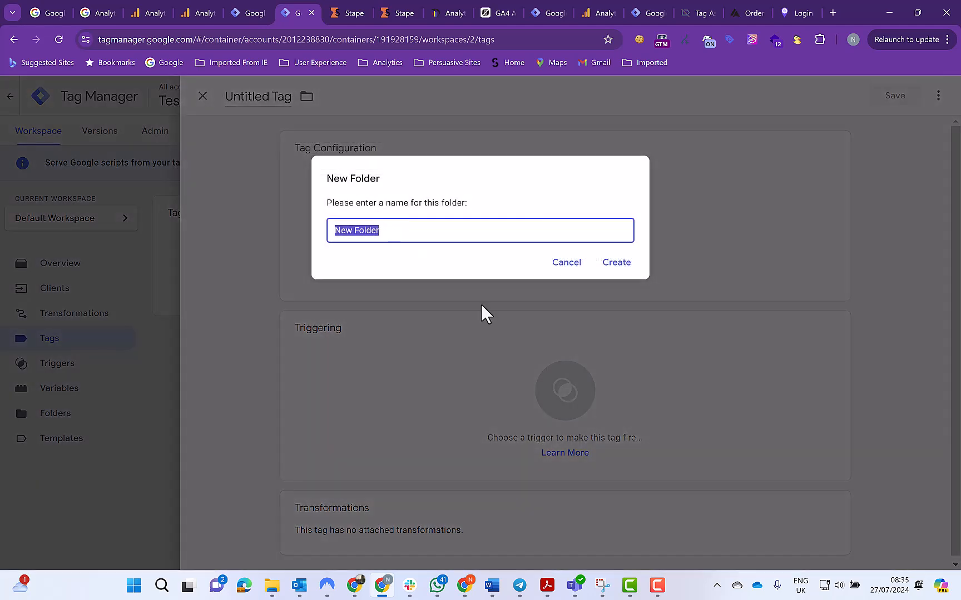
key(BackSpace)
text(GA4)
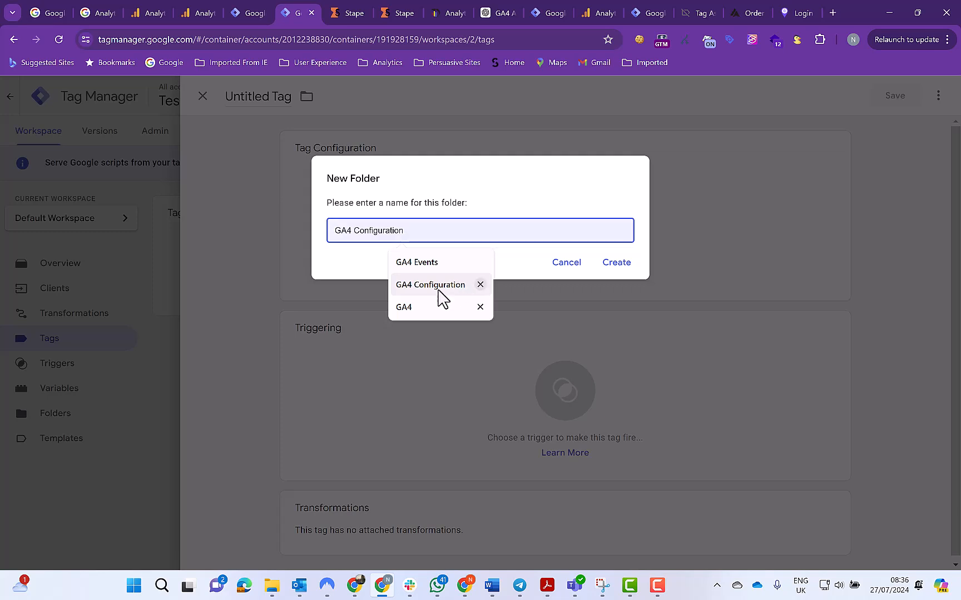
click(411, 309)
click(611, 269)
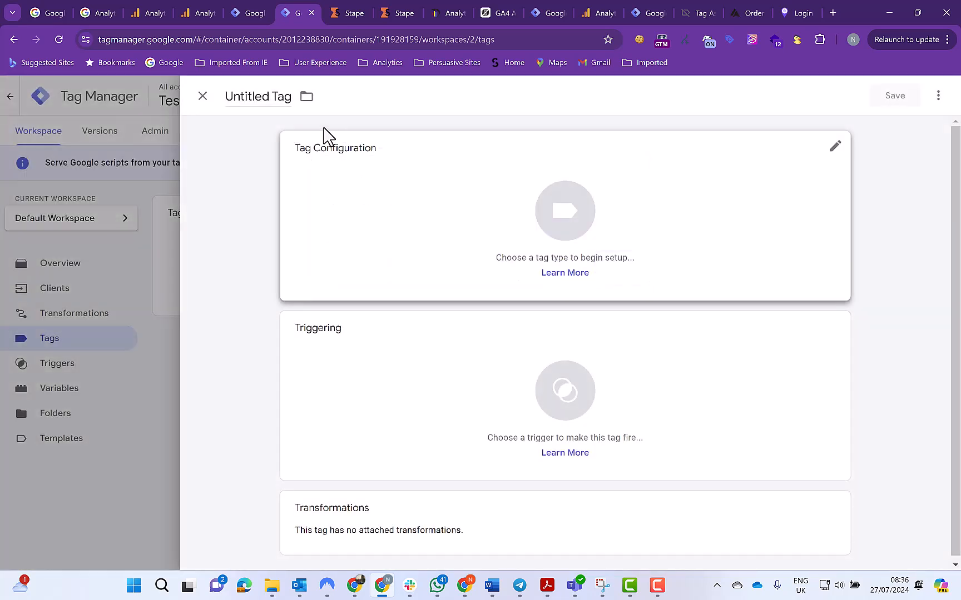
Name the new tag "GA4 - All Events"
click(291, 96)
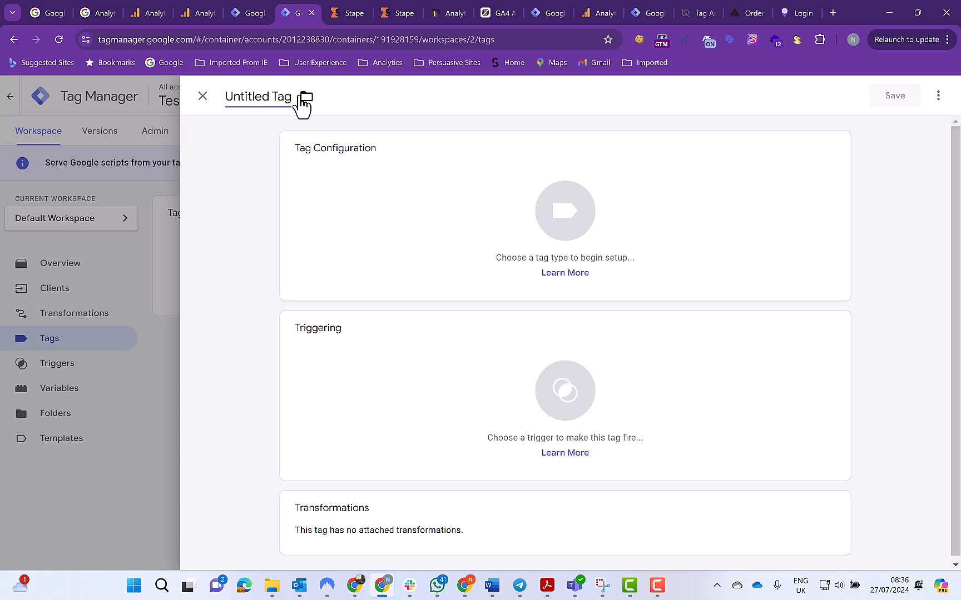
key(BackSpace)
key(BackSpace)
key(BackSpace)
key(BackSpace)
key(BackSpace)
key(BackSpace)
key(BackSpace)
key(BackSpace)
key(BackSpace)
key(BackSpace)
key(BackSpace)
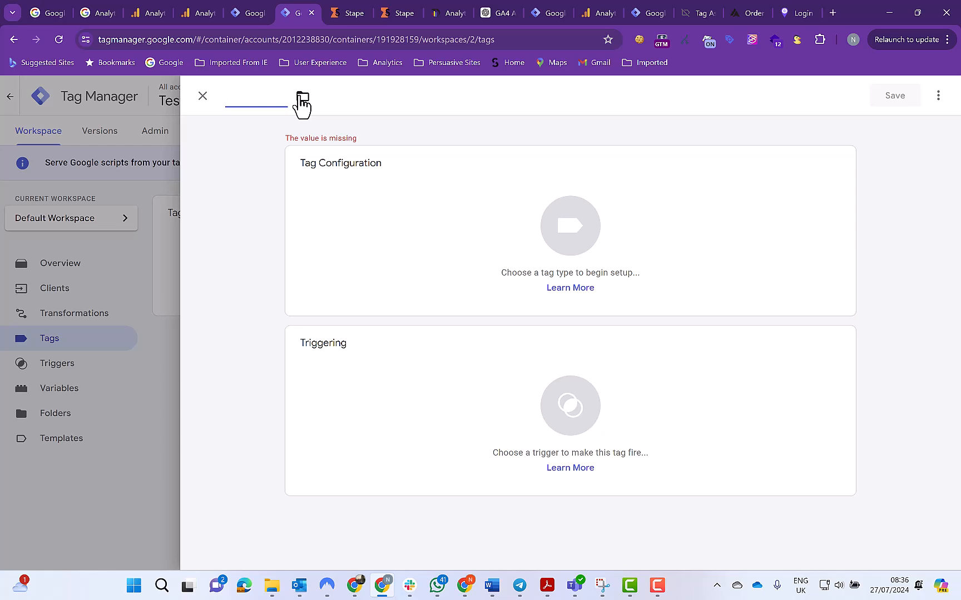
text(GA4 - A)
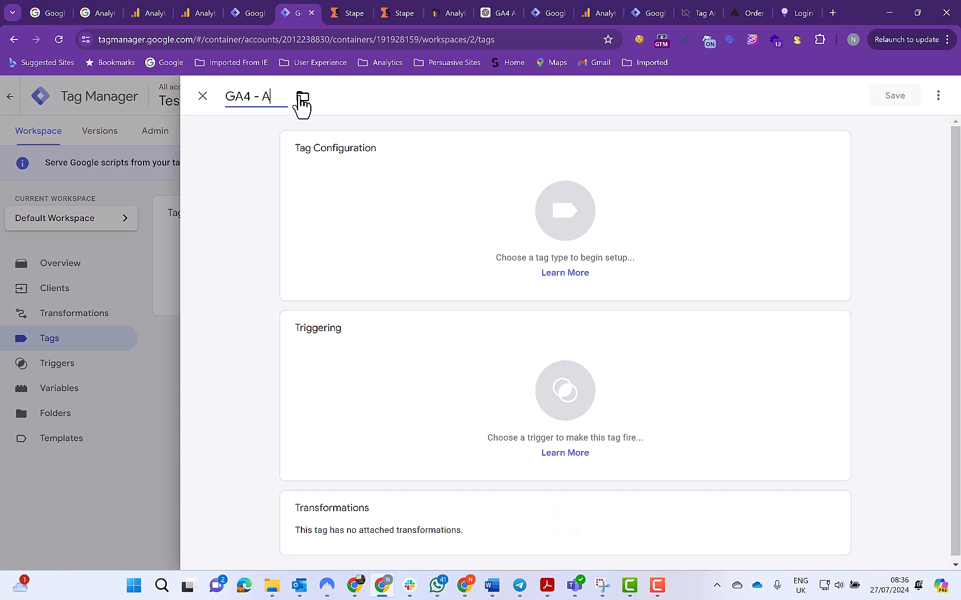
text(ll Events)
Set the tag type to Google Analytics: GA4
click(565, 225)
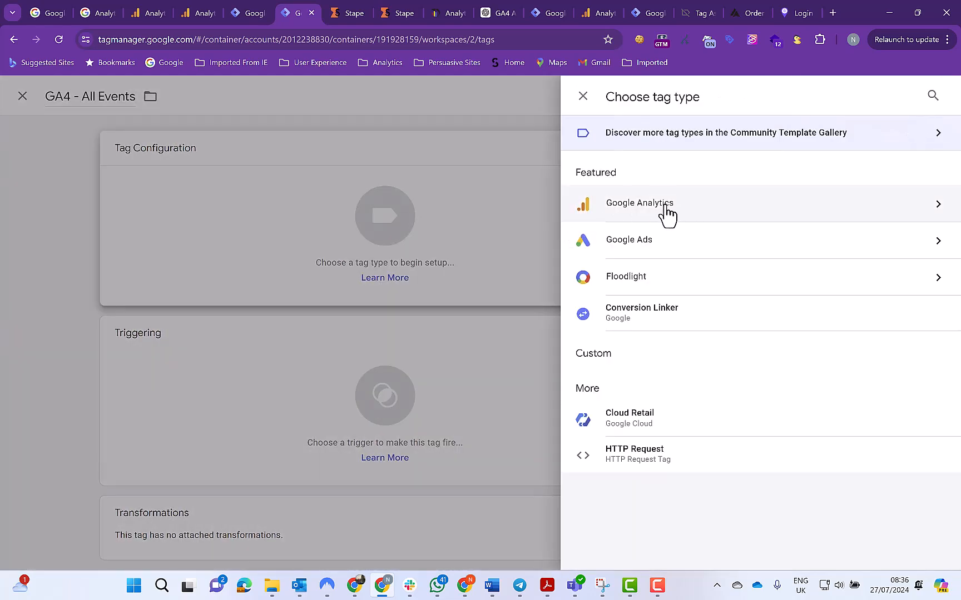
click(667, 214)
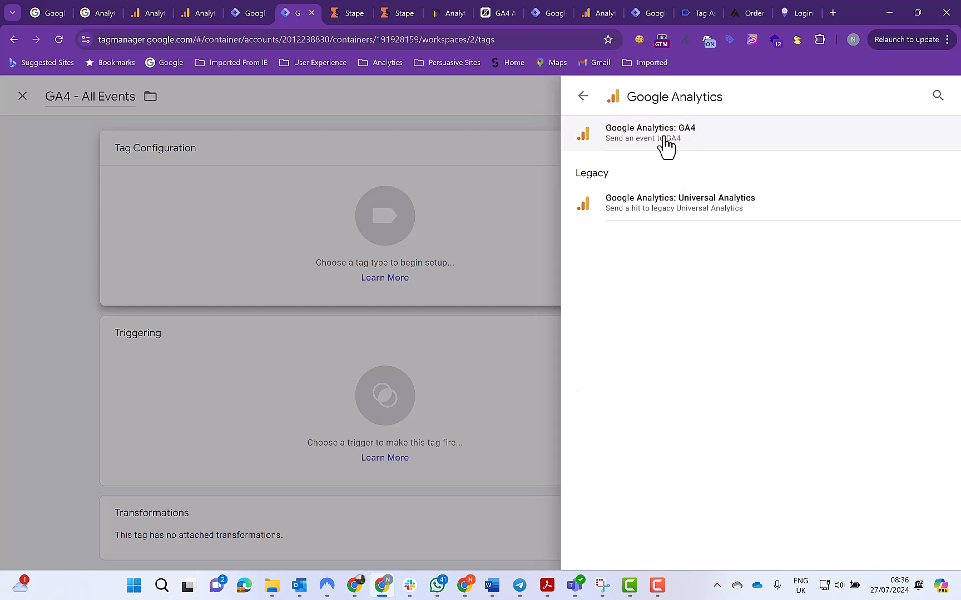
click(666, 146)
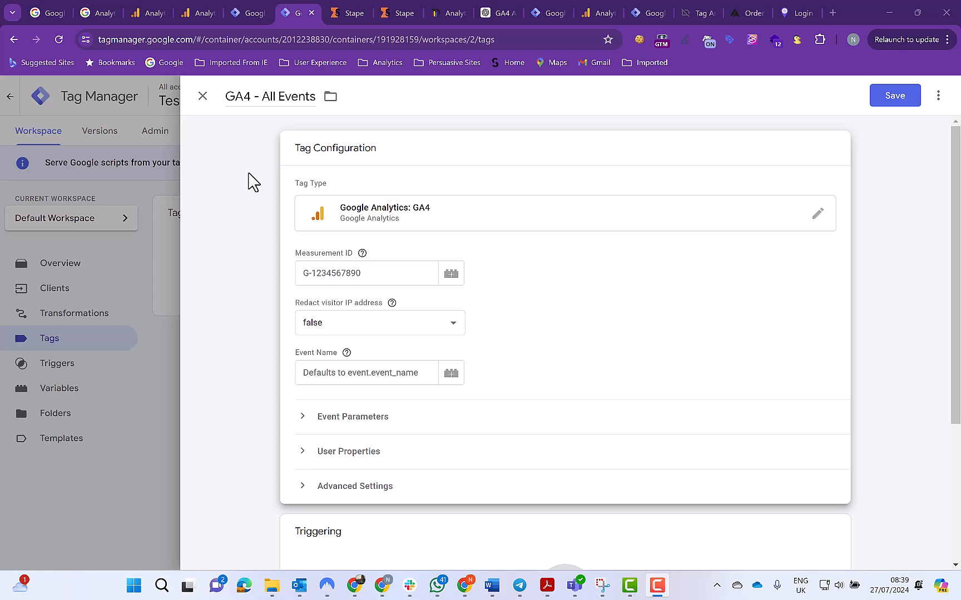
Switch to Google Analytics, copy the GA4 Staging Site stream's measurement ID, and return to the tag in Tag Manager
click(203, 15)
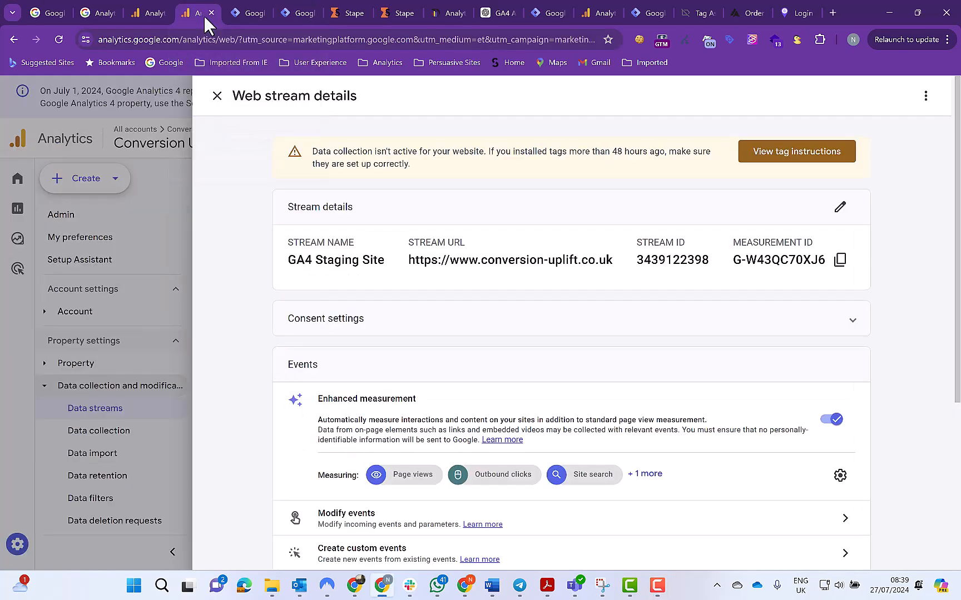
click(840, 260)
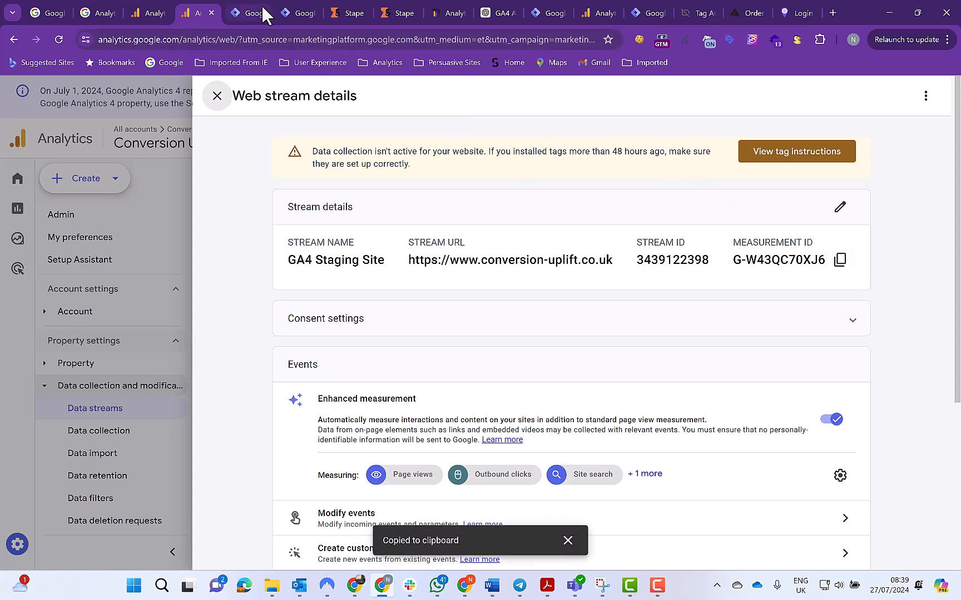
click(292, 19)
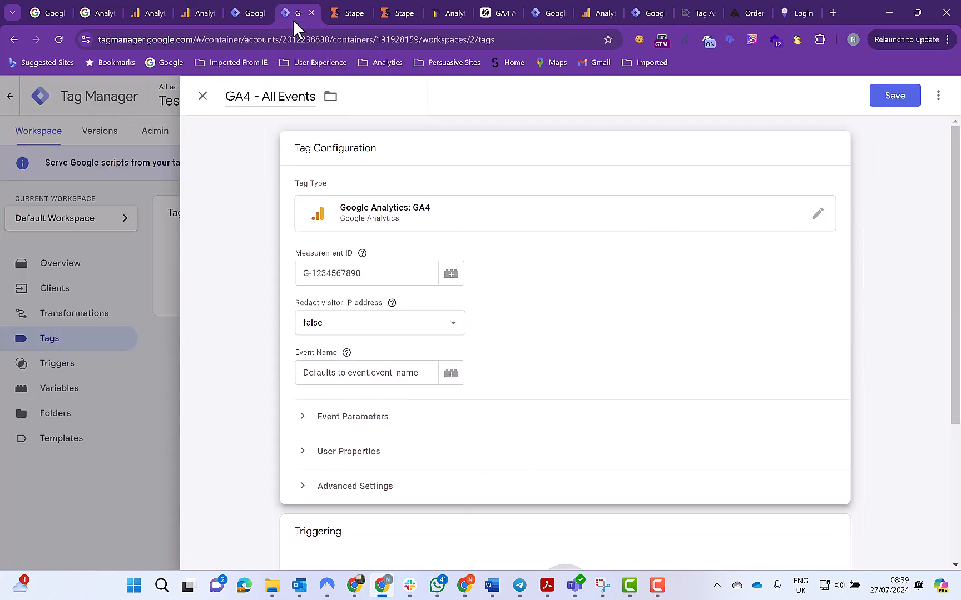
Create a new variable for the tag's Measurement ID and name it "GA4 G-W43QC70XJ6"
click(450, 275)
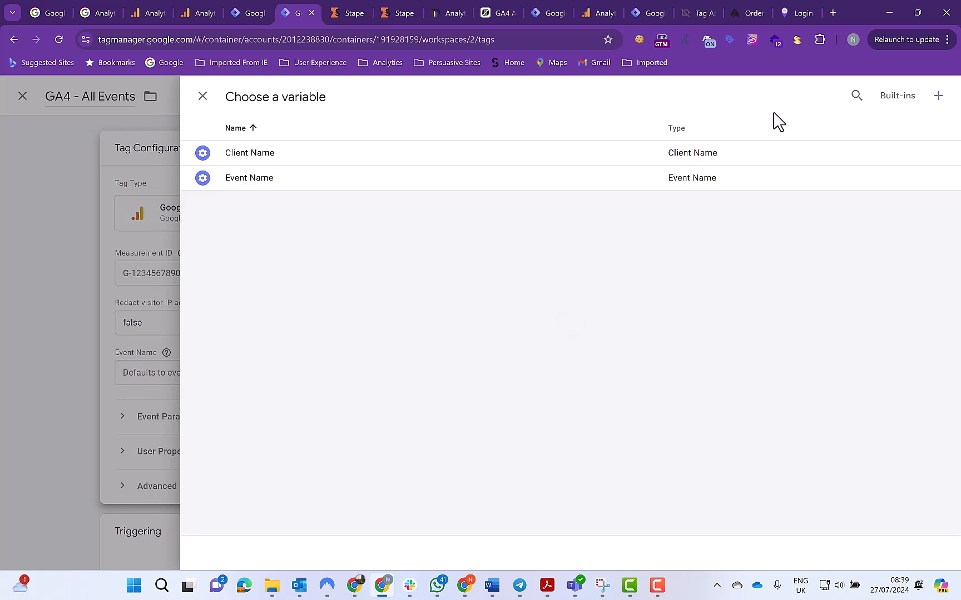
click(937, 97)
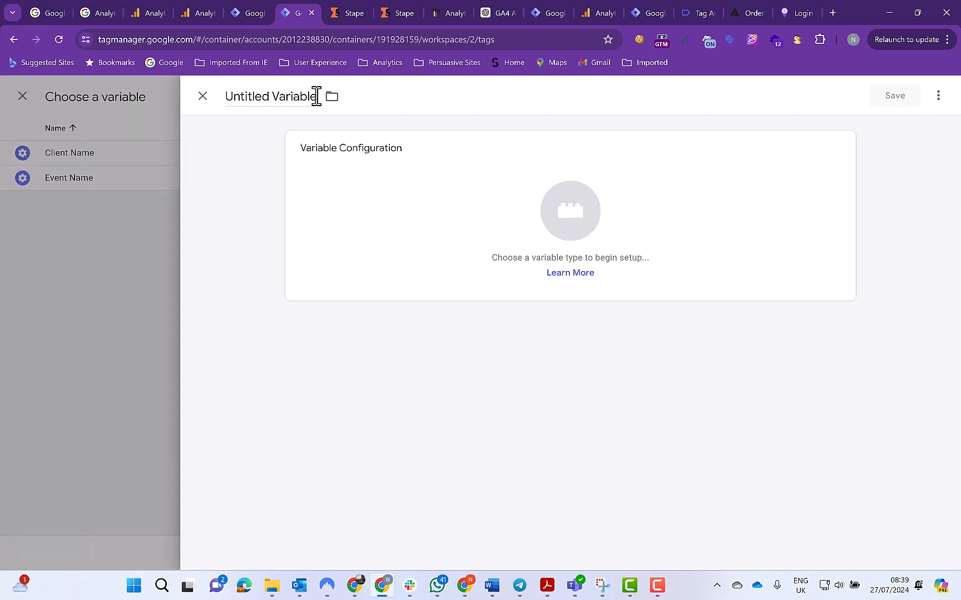
click(316, 97)
key(BackSpace)
key(BackSpace)
key(BackSpace)
key(BackSpace)
key(BackSpace)
key(BackSpace)
key(BackSpace)
key(BackSpace)
key(BackSpace)
key(BackSpace)
key(BackSpace)
key(BackSpace)
key(BackSpace)
key(BackSpace)
key(BackSpace)
key(BackSpace)
key(BackSpace)
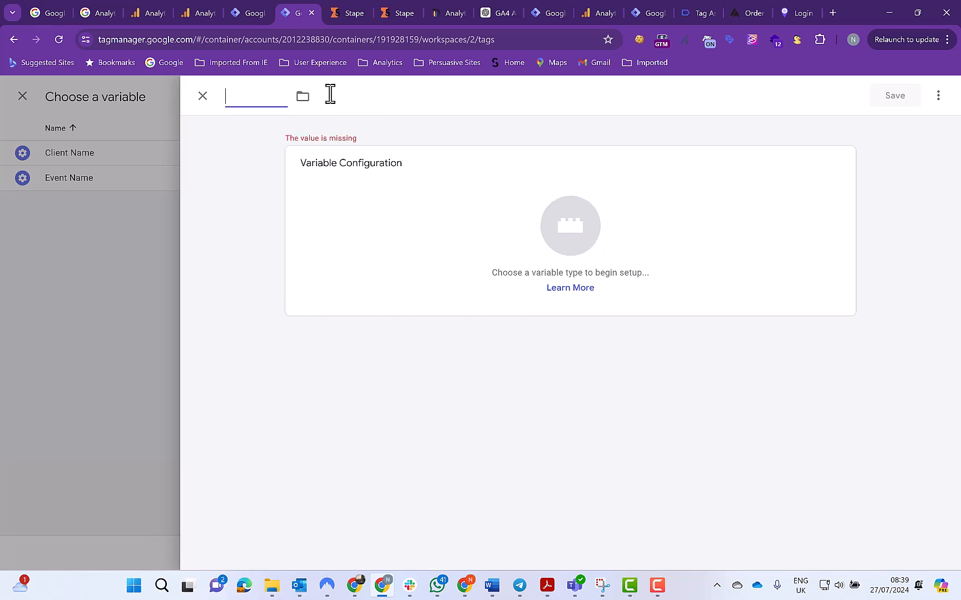
text(GA)
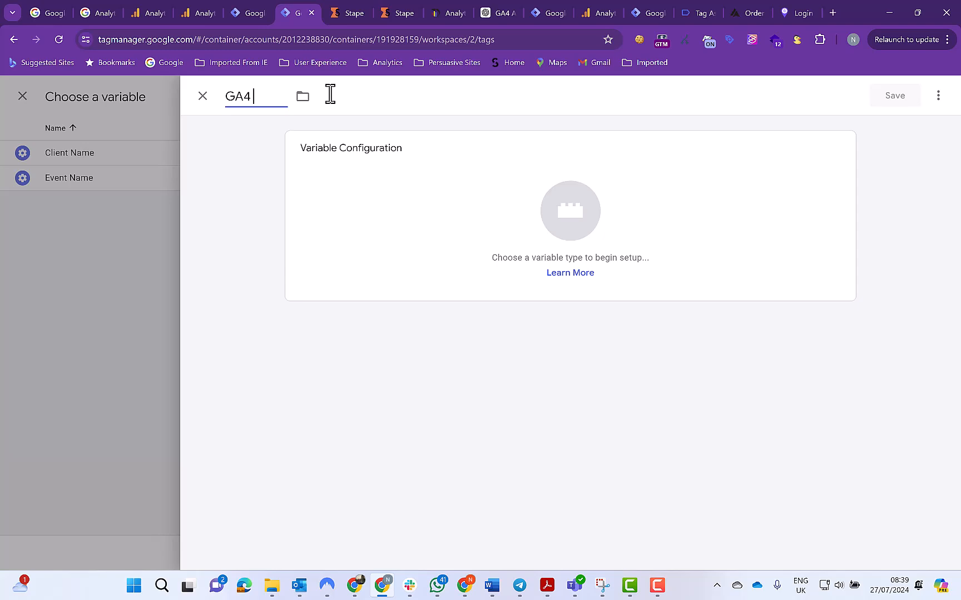
text(4)
key(ctrl+v)
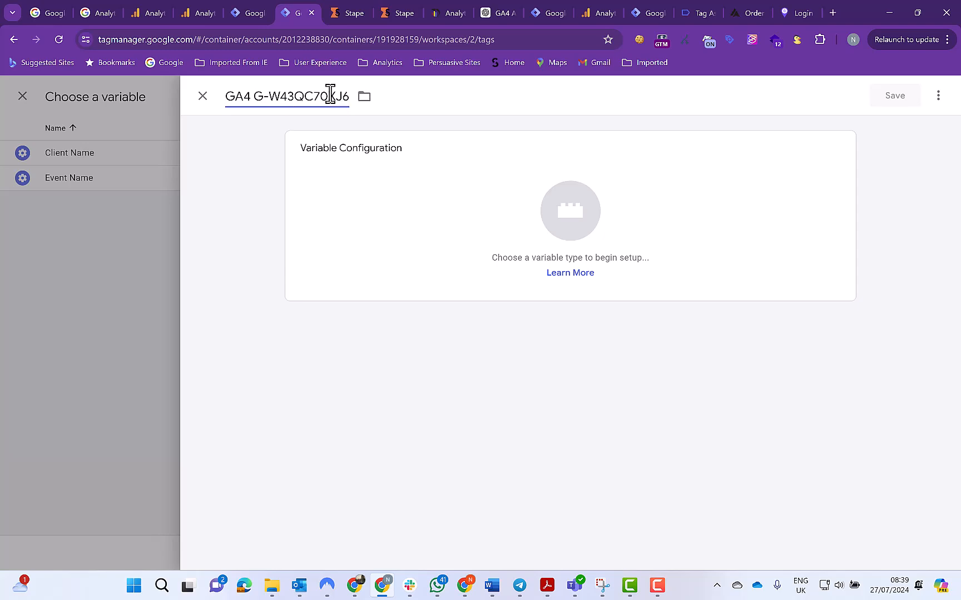
Make the variable a Constant with the value G-W43QC70XJ6 and save it as the tag's Measurement ID
click(550, 207)
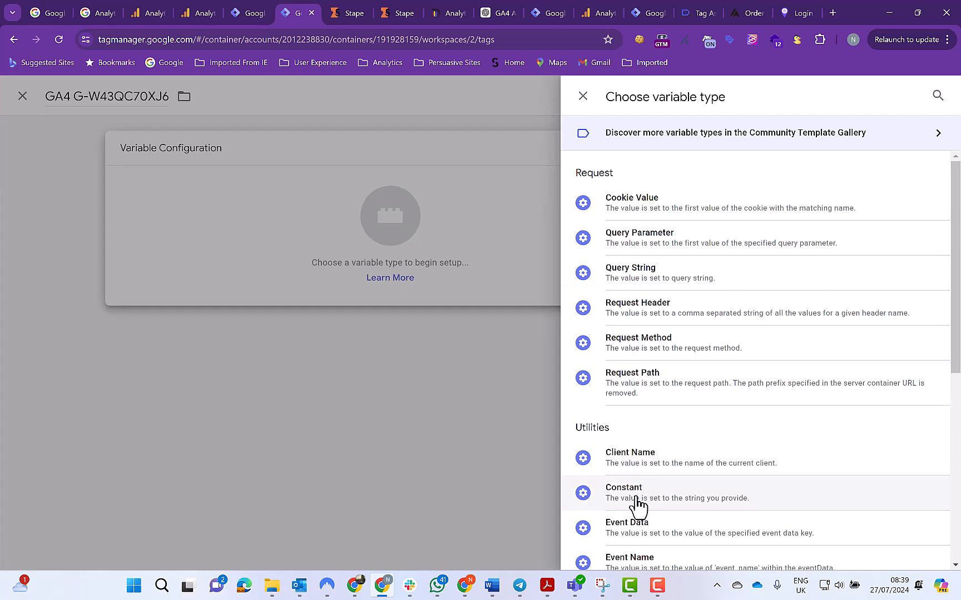
click(638, 503)
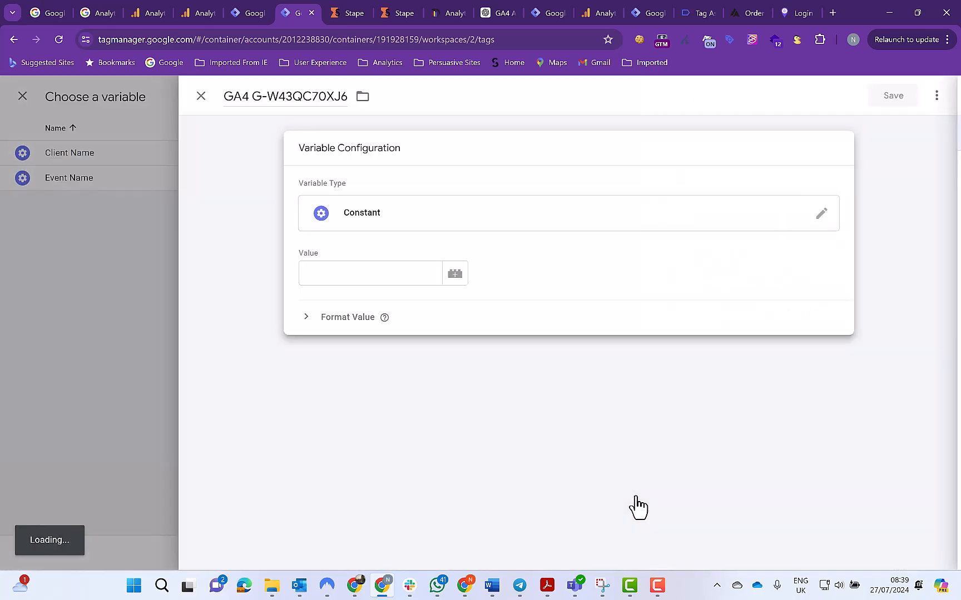
click(328, 273)
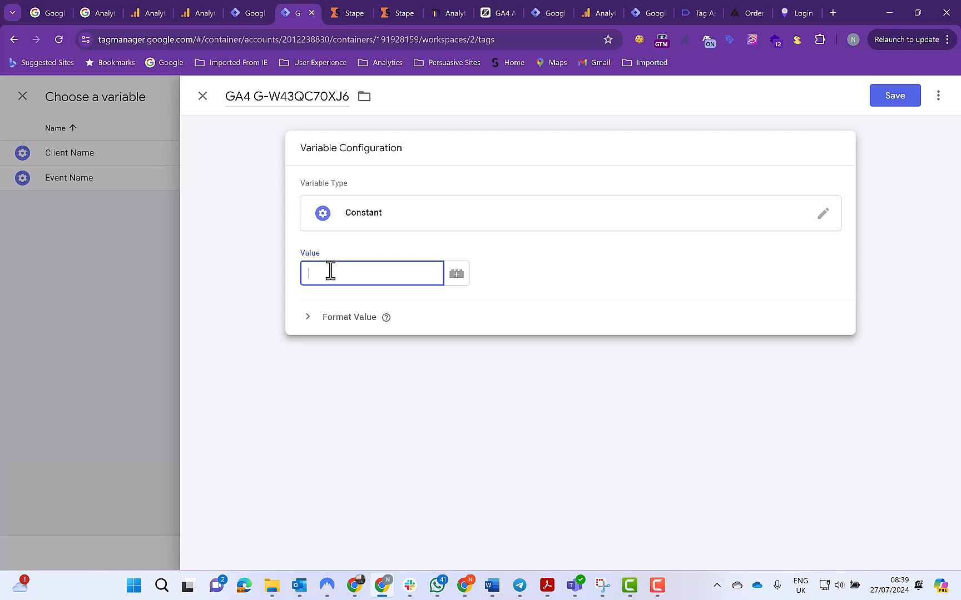
key(ctrl+v)
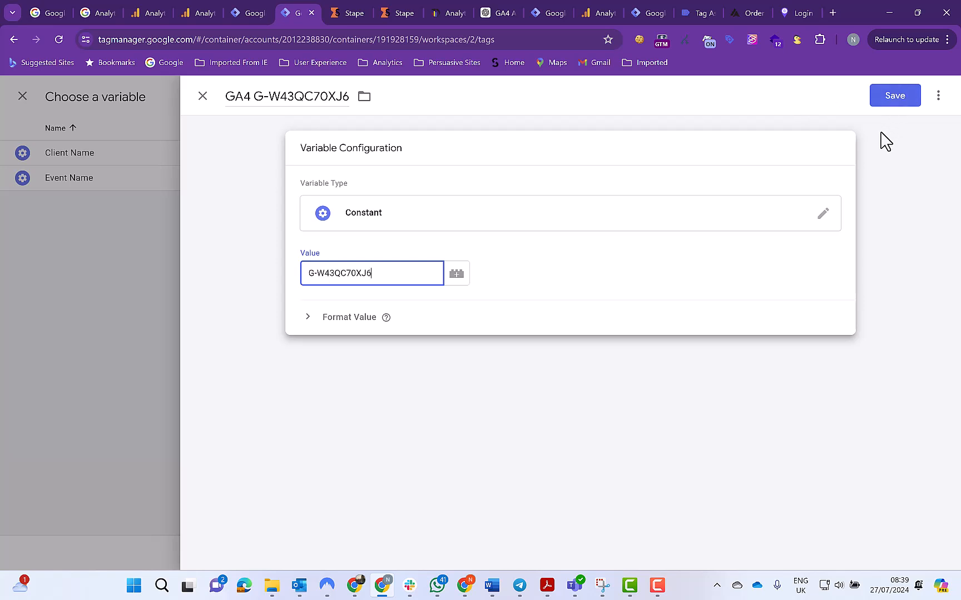
click(893, 106)
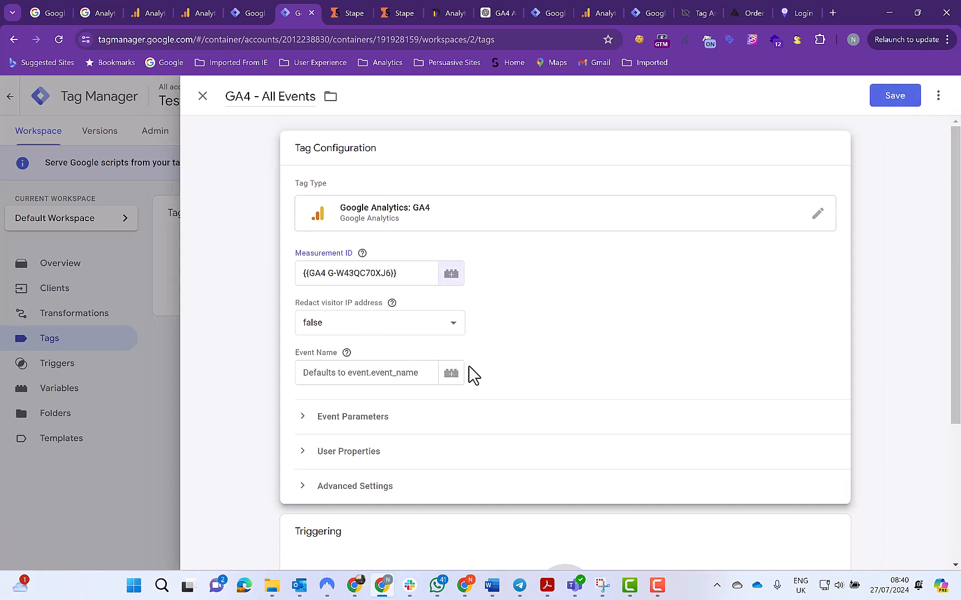
Create a new trigger for the tag, name it "GA4 - All Events" and file it in the GA4 folder
scroll(516, 366, down, 2)
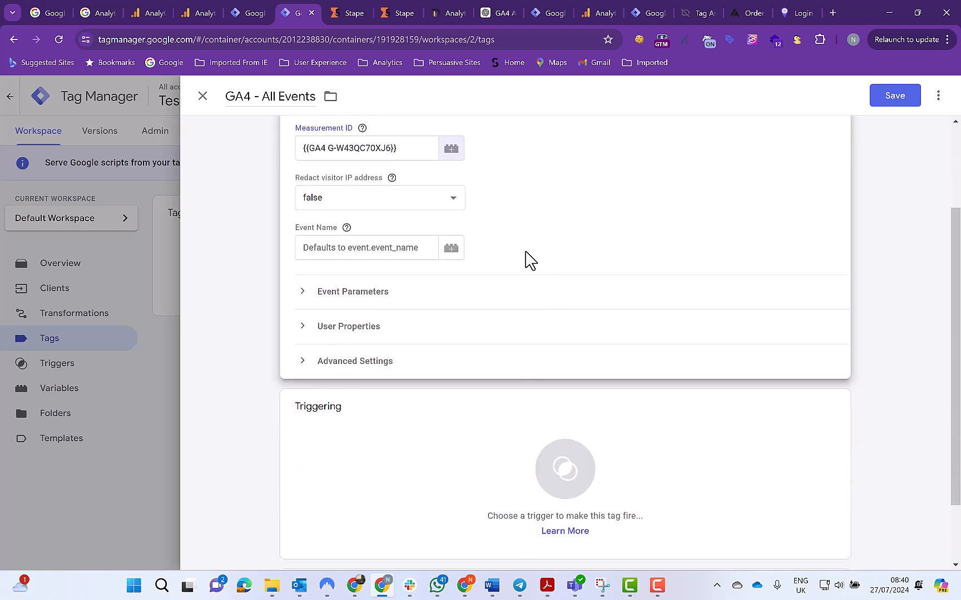
click(577, 478)
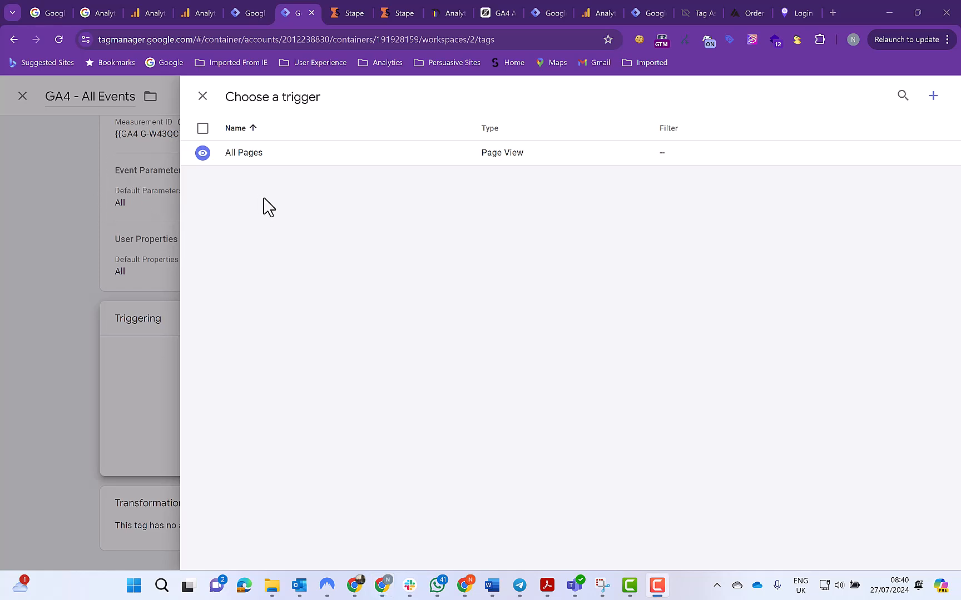
click(932, 98)
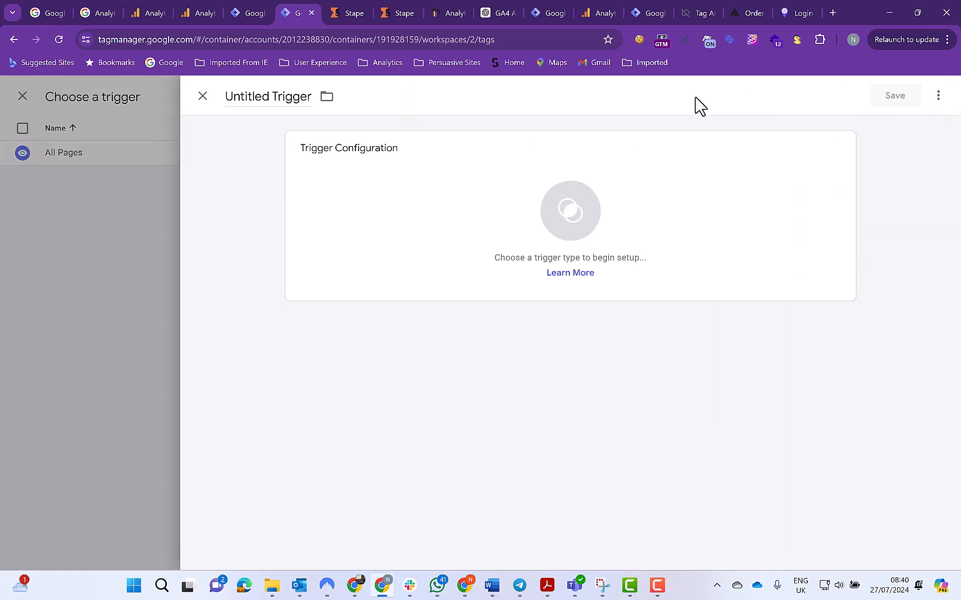
click(309, 96)
key(BackSpace)
key(BackSpace)
key(BackSpace)
key(BackSpace)
key(BackSpace)
key(BackSpace)
key(BackSpace)
key(BackSpace)
key(BackSpace)
key(BackSpace)
key(BackSpace)
key(BackSpace)
key(BackSpace)
key(BackSpace)
key(BackSpace)
key(BackSpace)
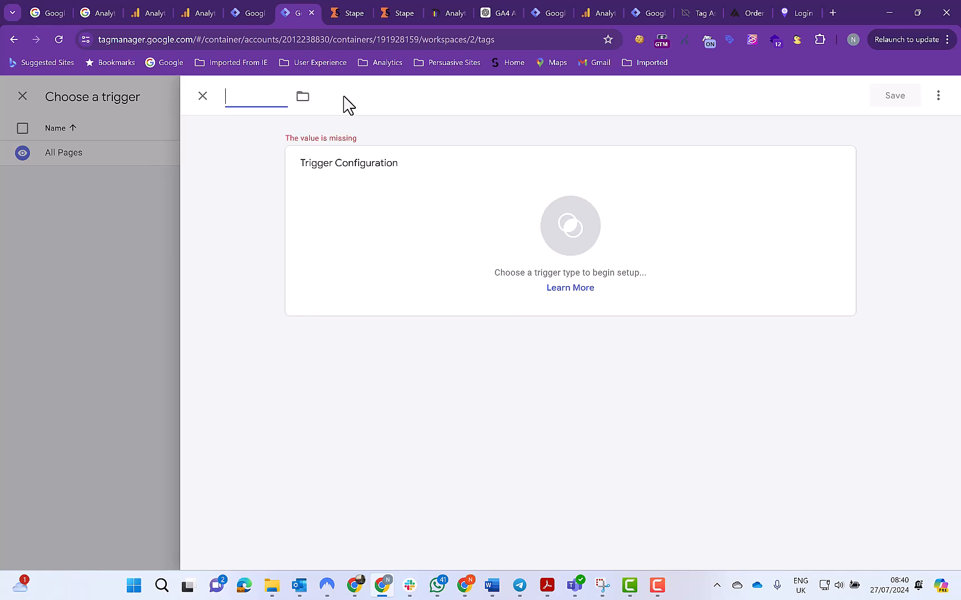
text(GA4 - A)
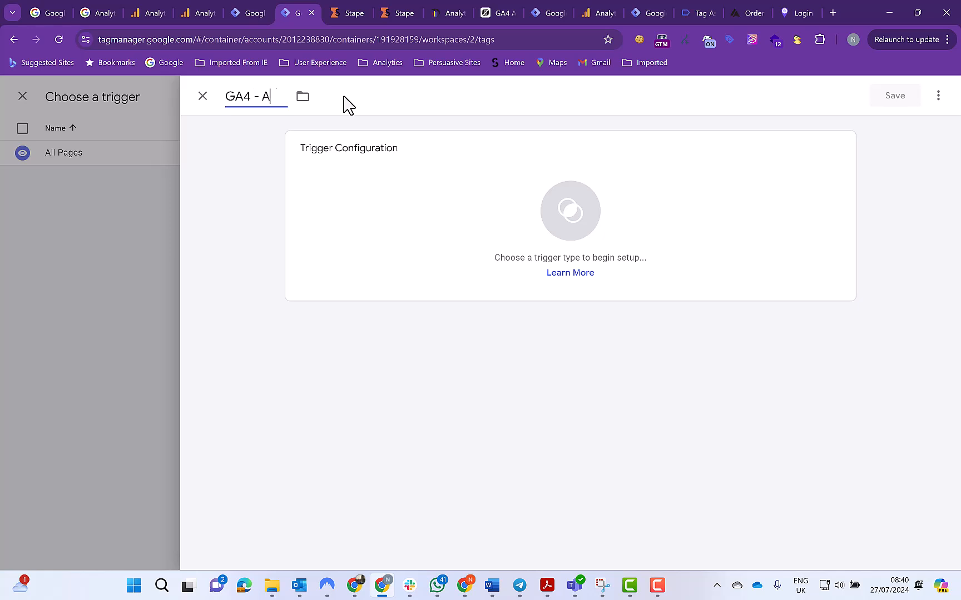
text(ll Events)
click(331, 98)
click(350, 154)
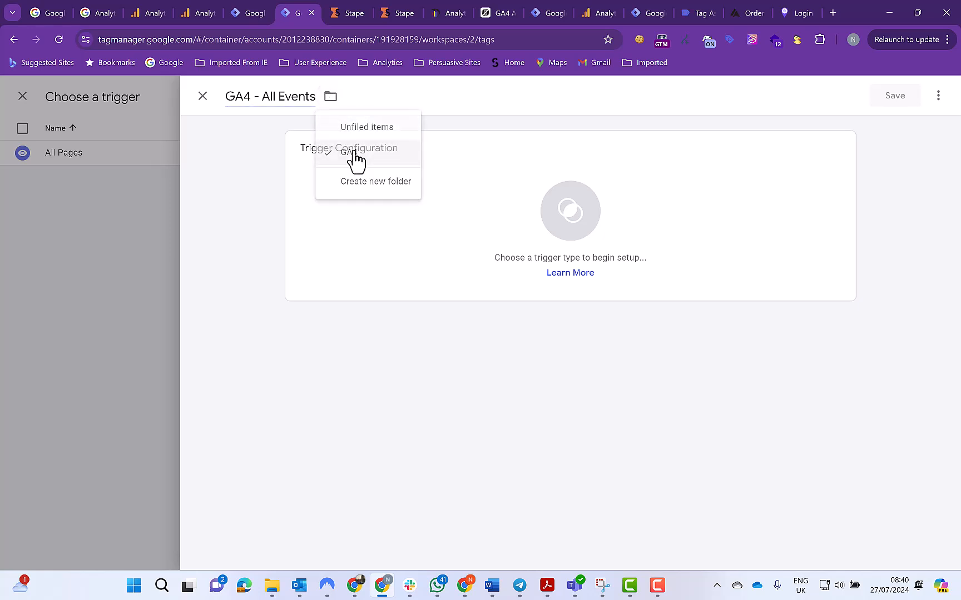
Set the trigger type to Custom and make it fire on Some Events
click(580, 214)
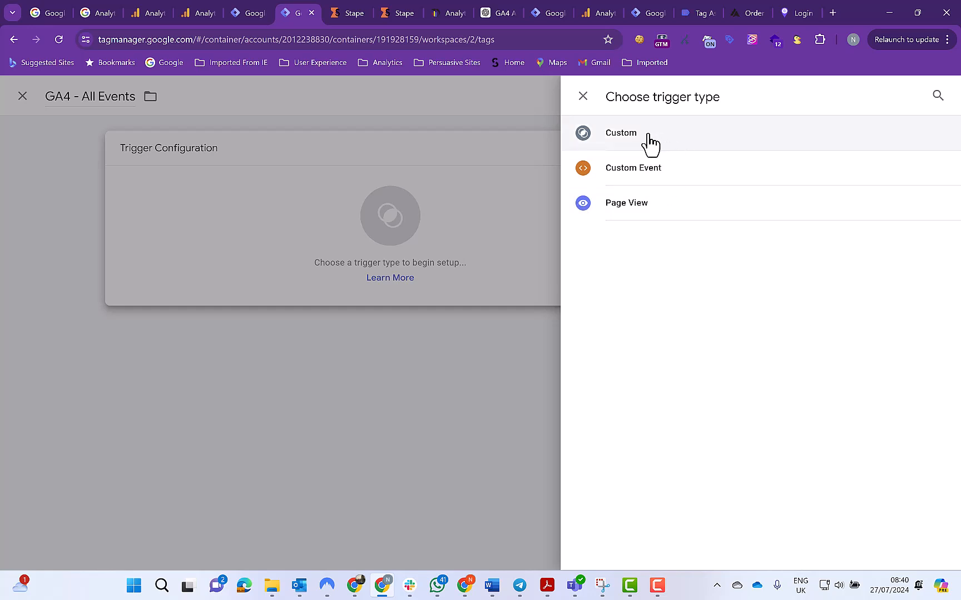
click(649, 144)
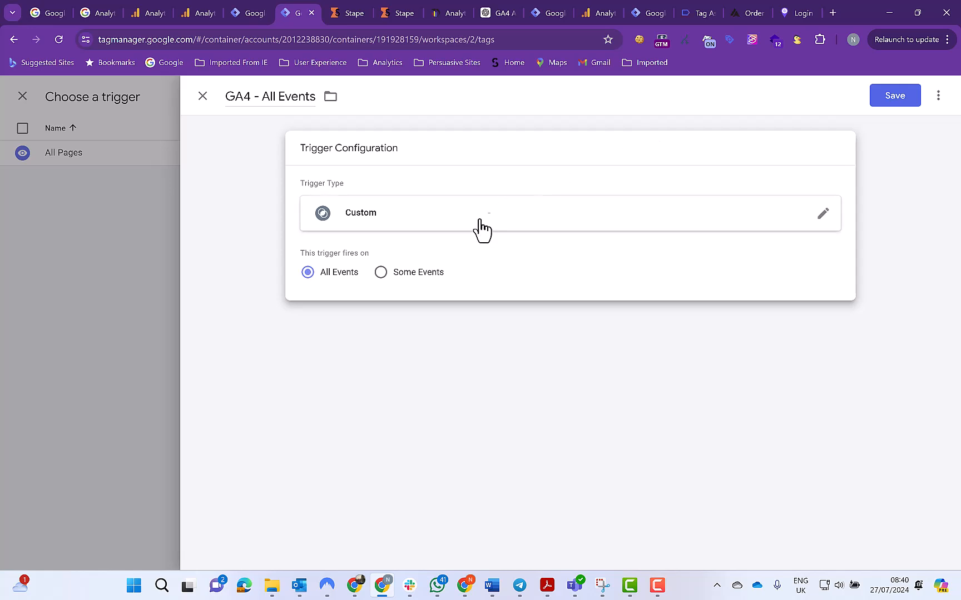
click(381, 272)
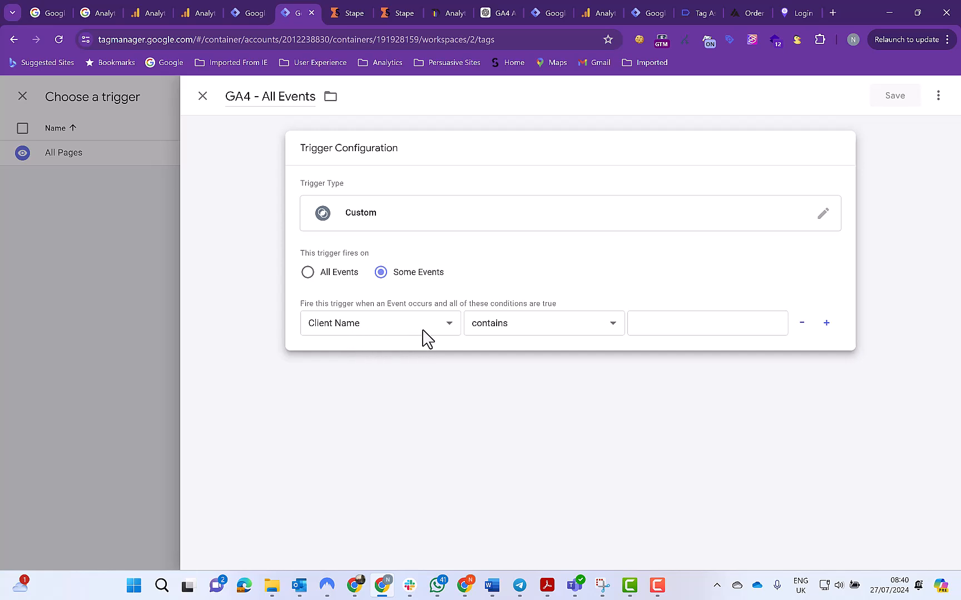
Set the trigger condition to Client Name equals GA4, and save both the trigger and the tag
click(449, 328)
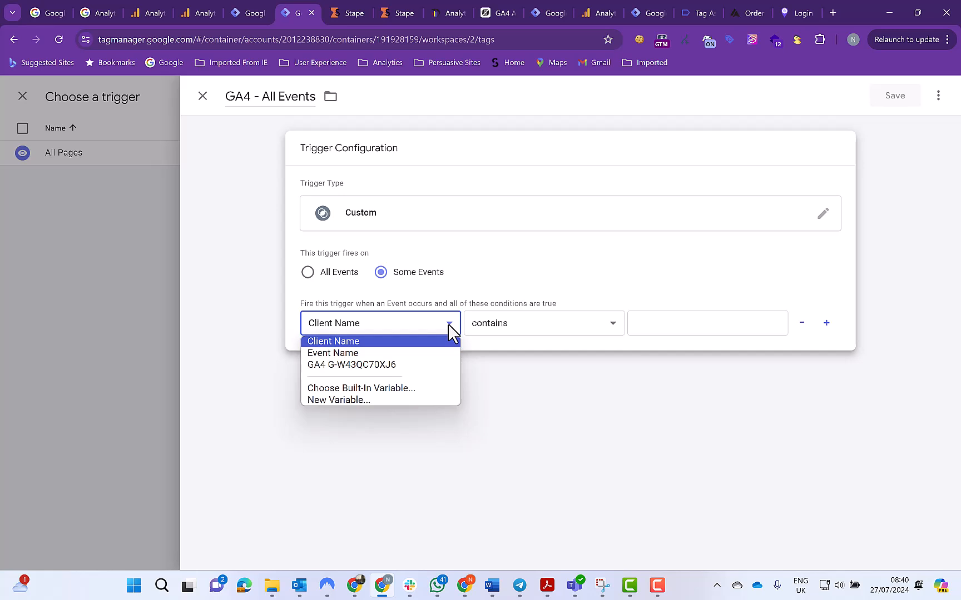
click(449, 328)
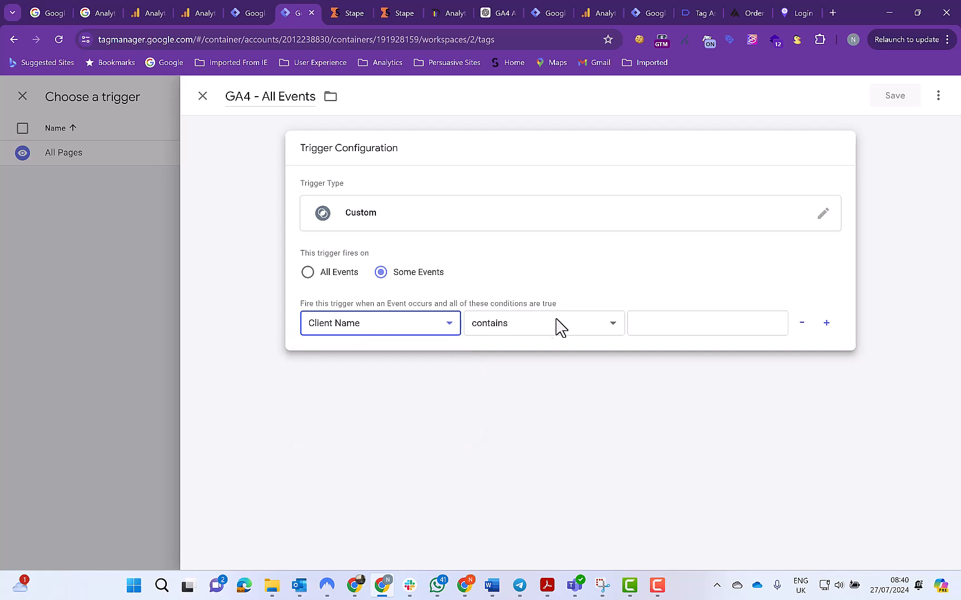
click(614, 327)
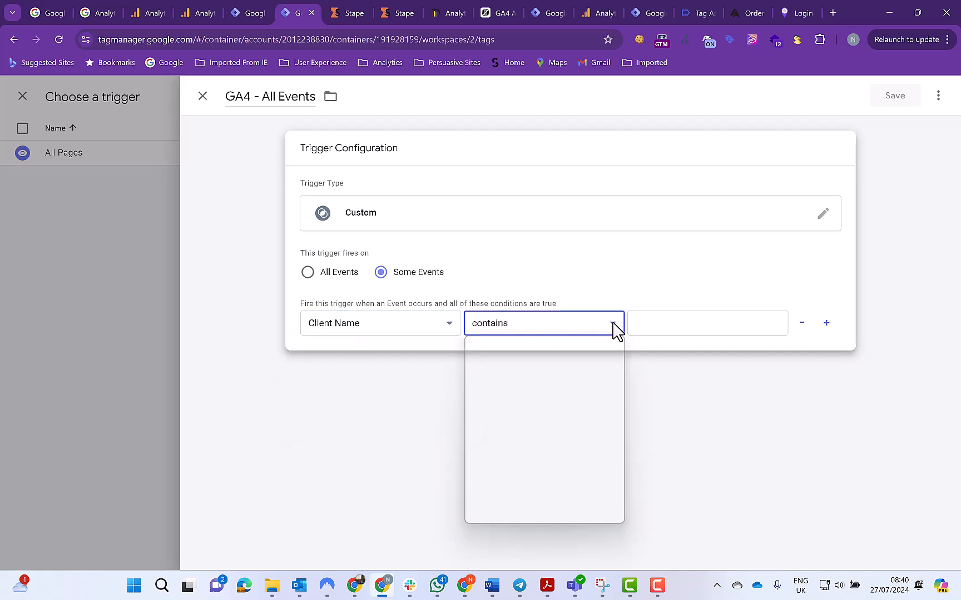
click(511, 350)
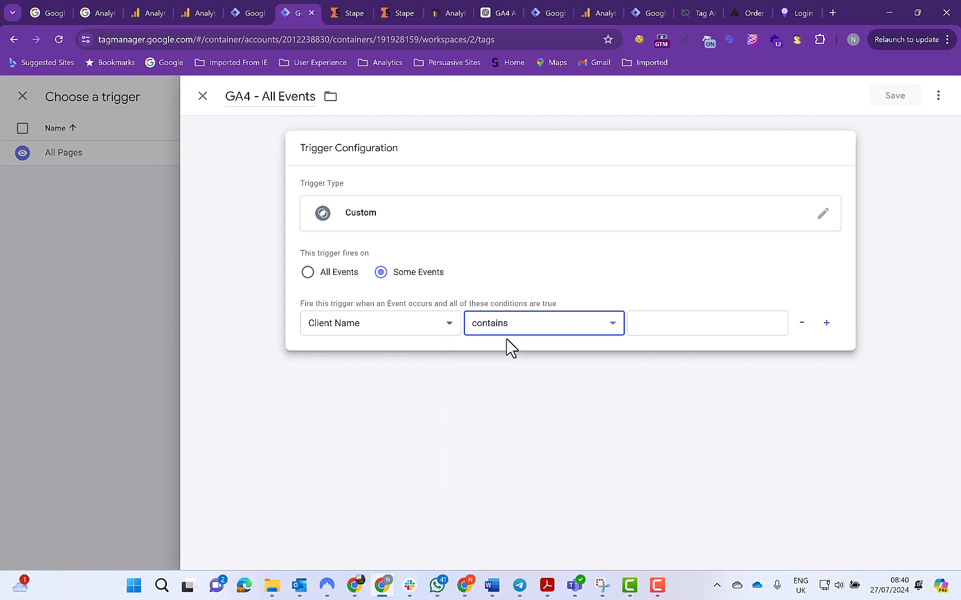
click(649, 323)
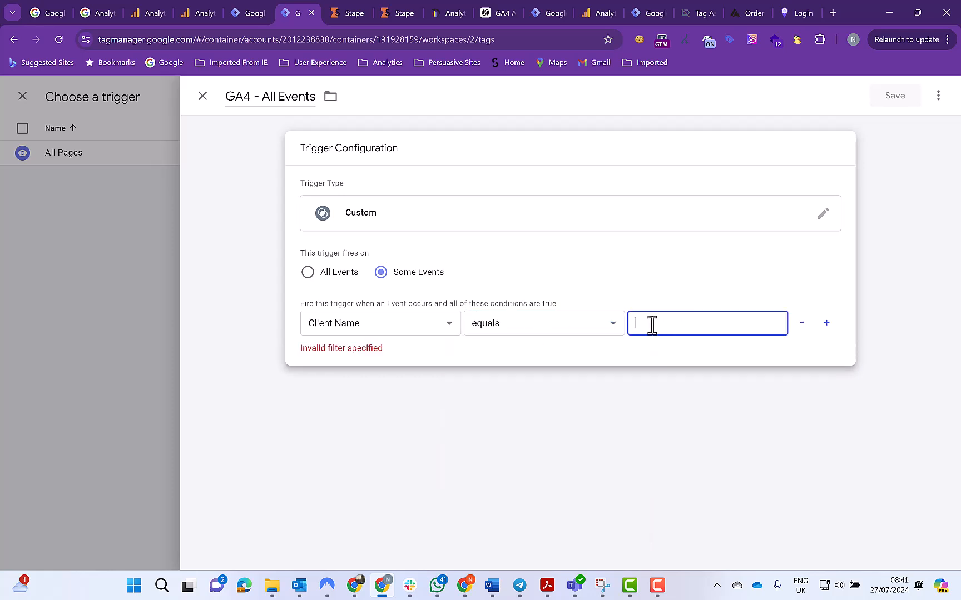
text(GA4)
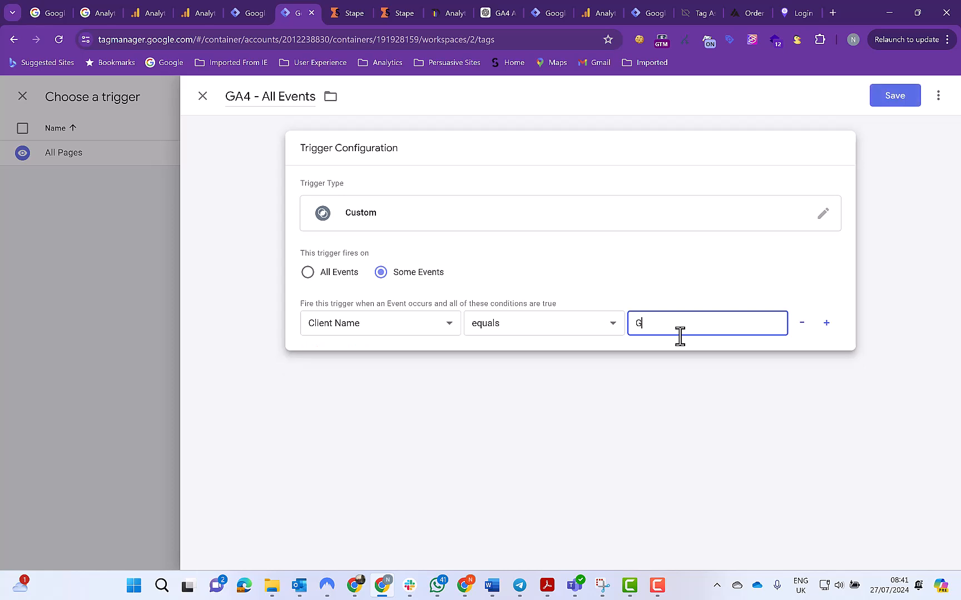
click(894, 97)
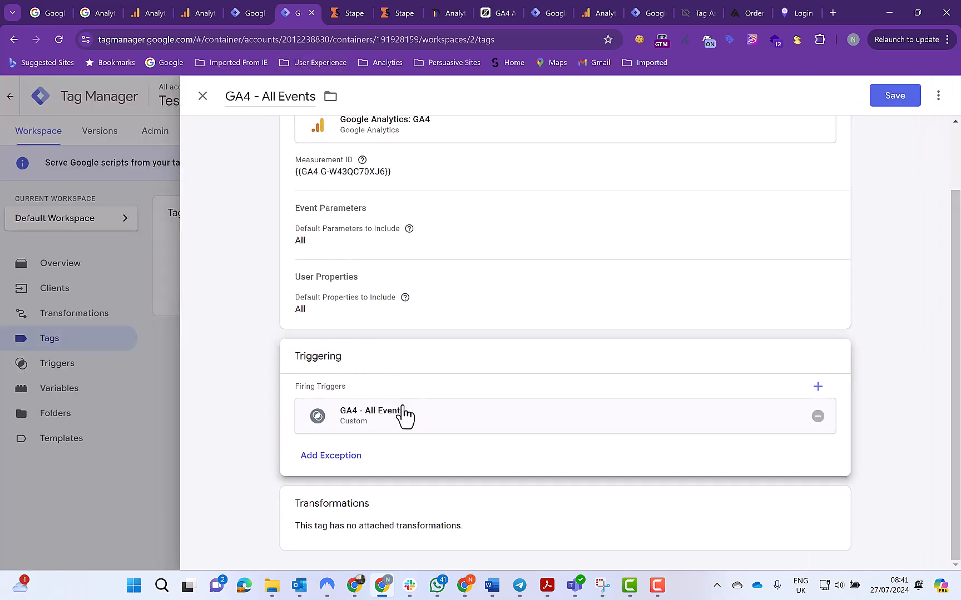
click(897, 104)
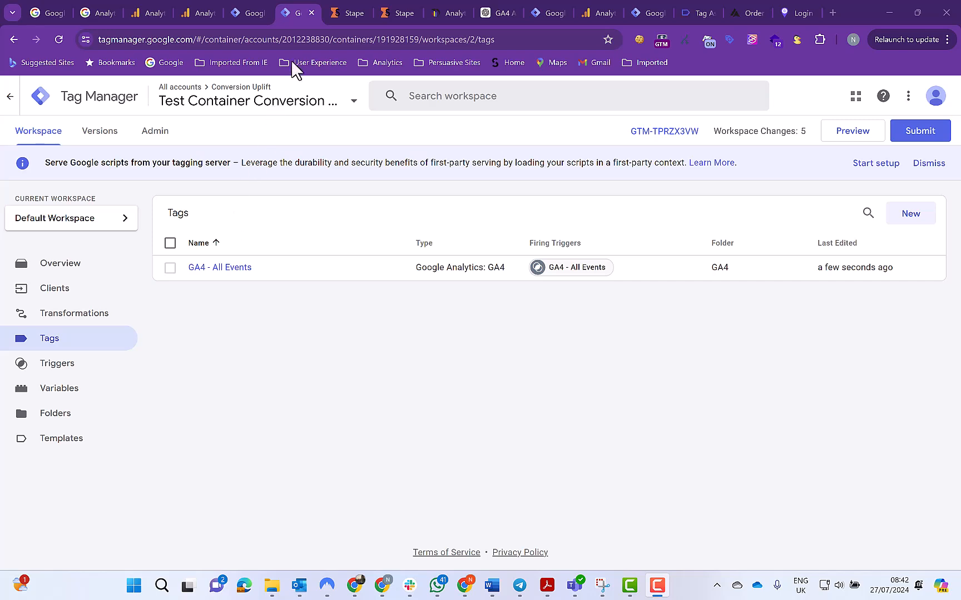
click(401, 16)
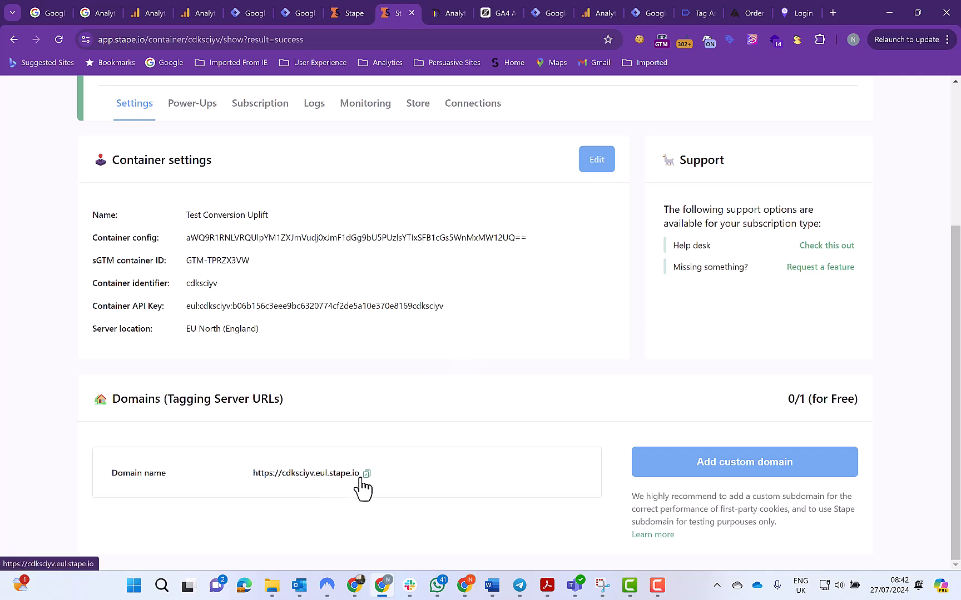
click(366, 475)
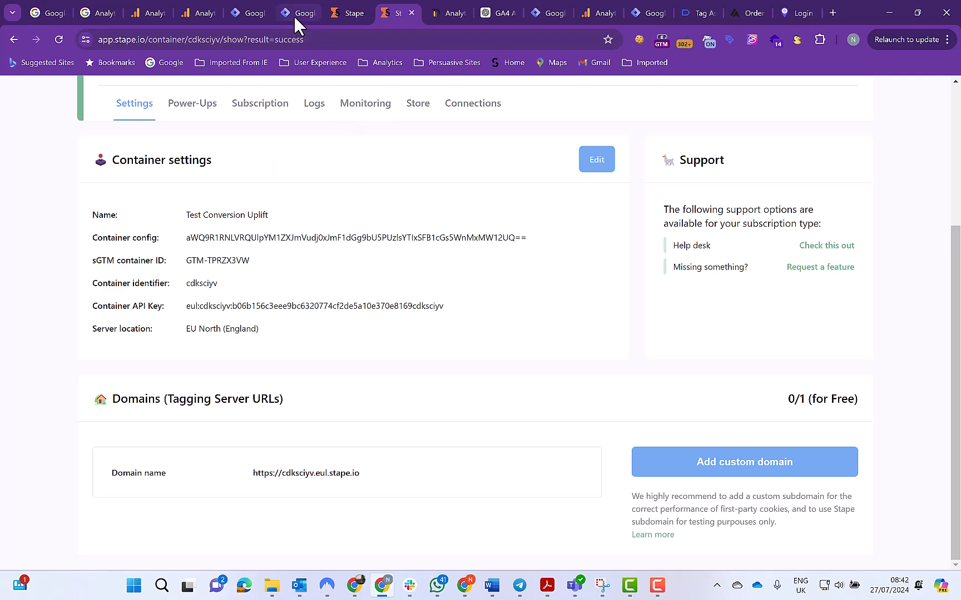
click(248, 13)
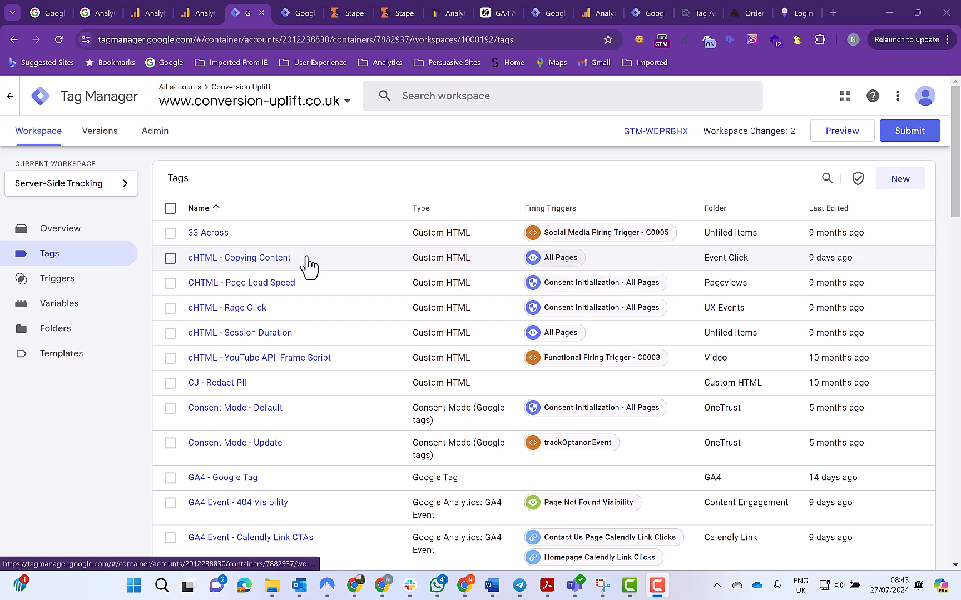
Search the web container's tags for "Google Tag" and open the GA4 - Google Tag configuration for editing
click(826, 179)
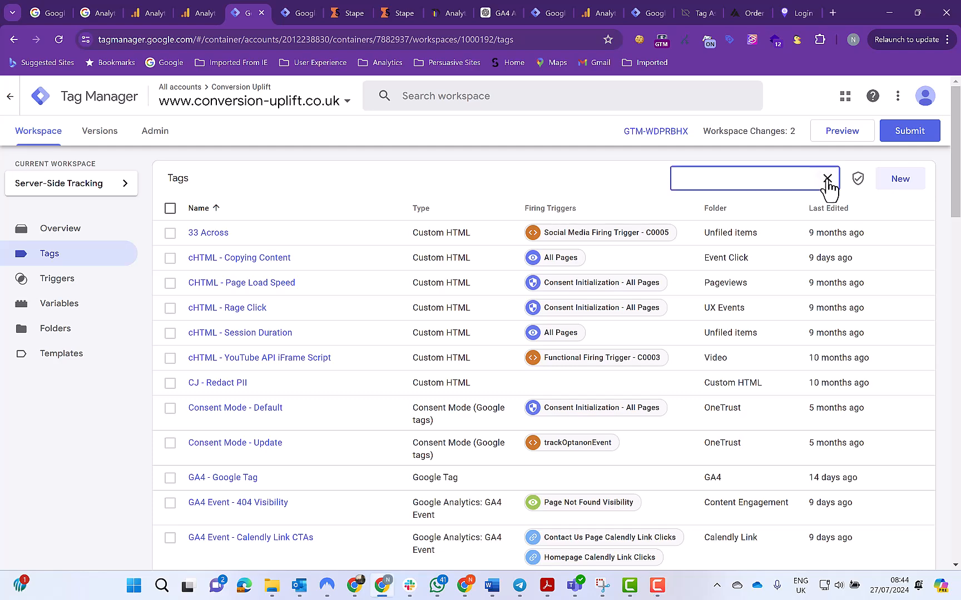
text(Google Tag)
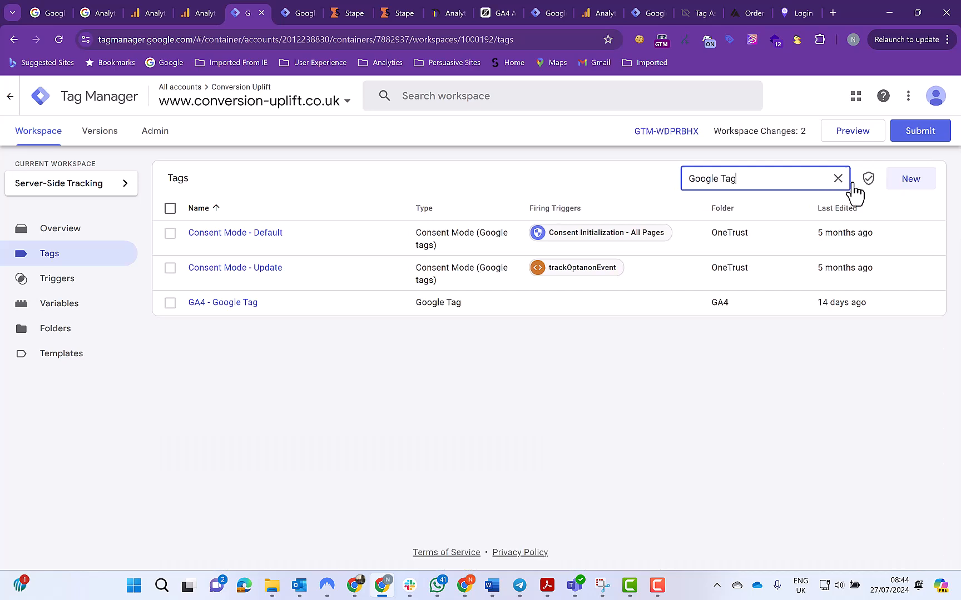
click(218, 305)
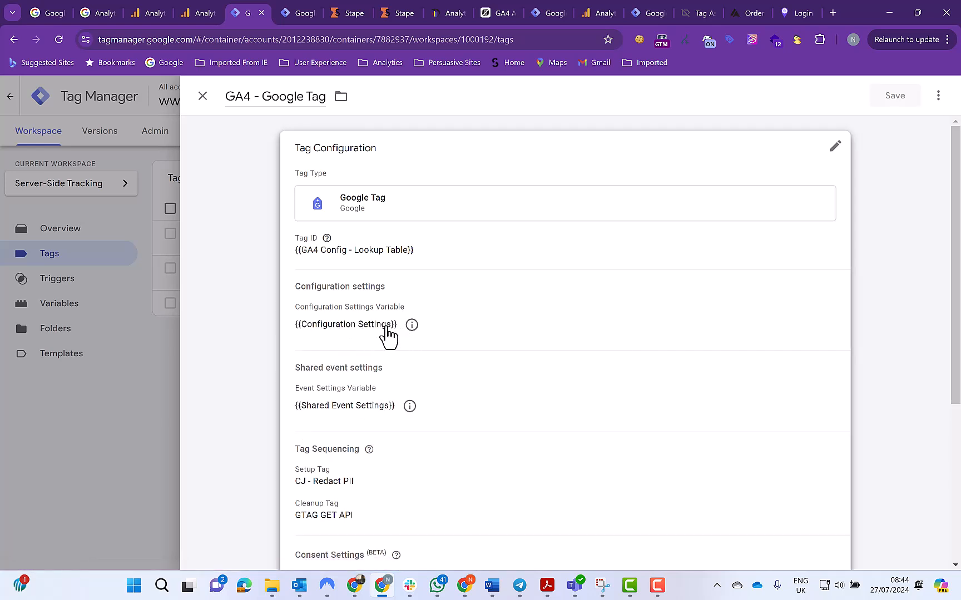
click(521, 322)
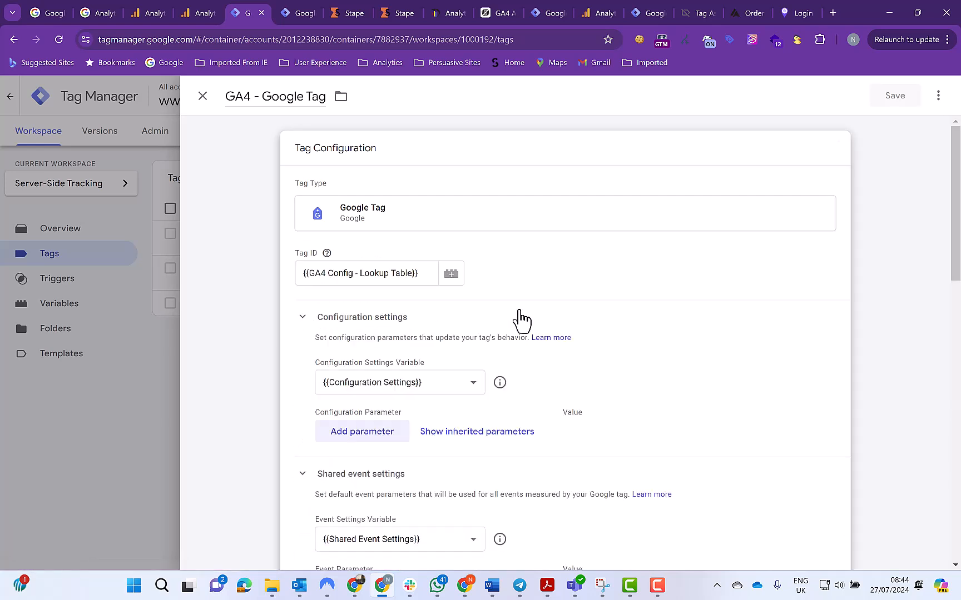
scroll(536, 347, down, 2)
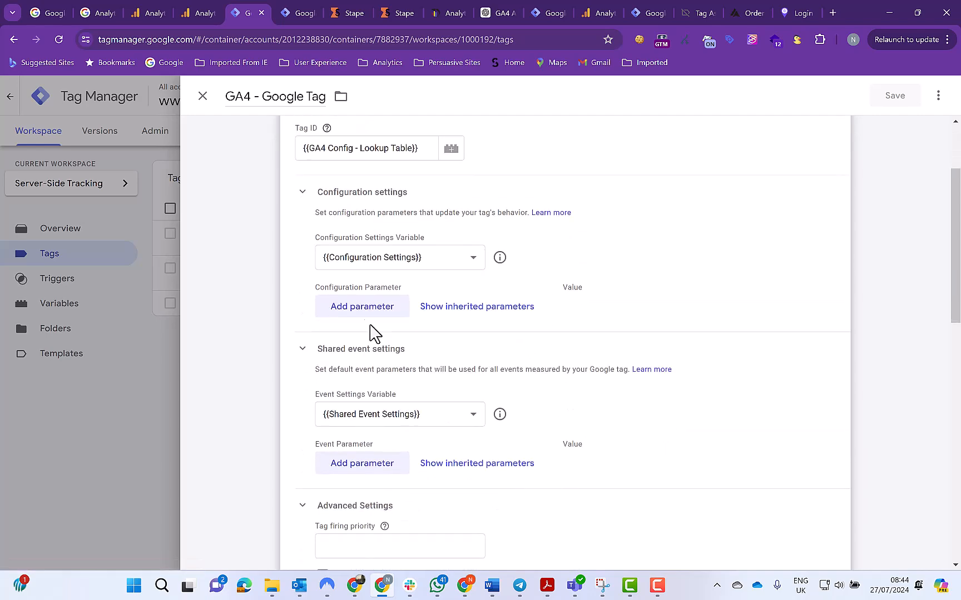
click(354, 308)
click(353, 311)
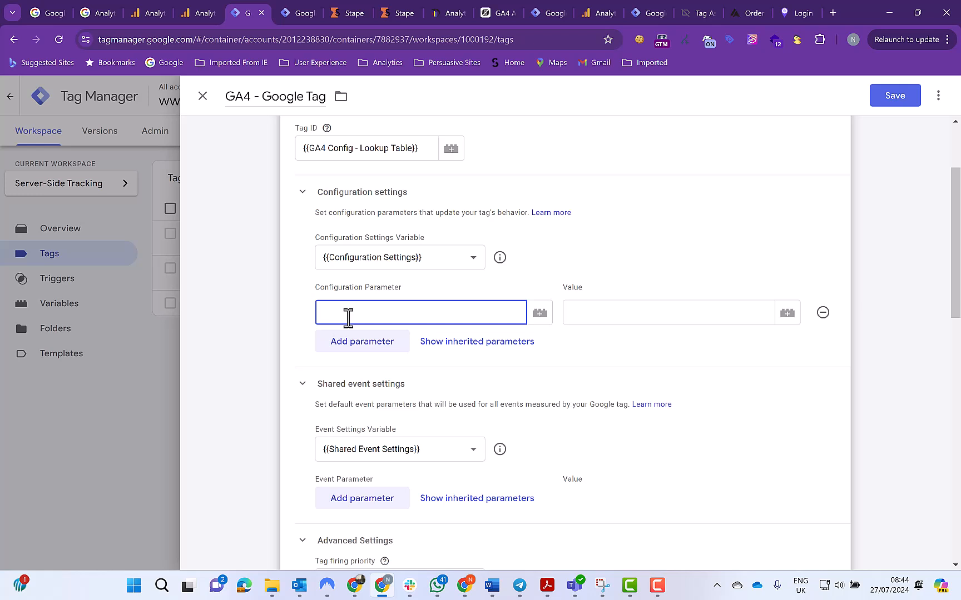
text(server)
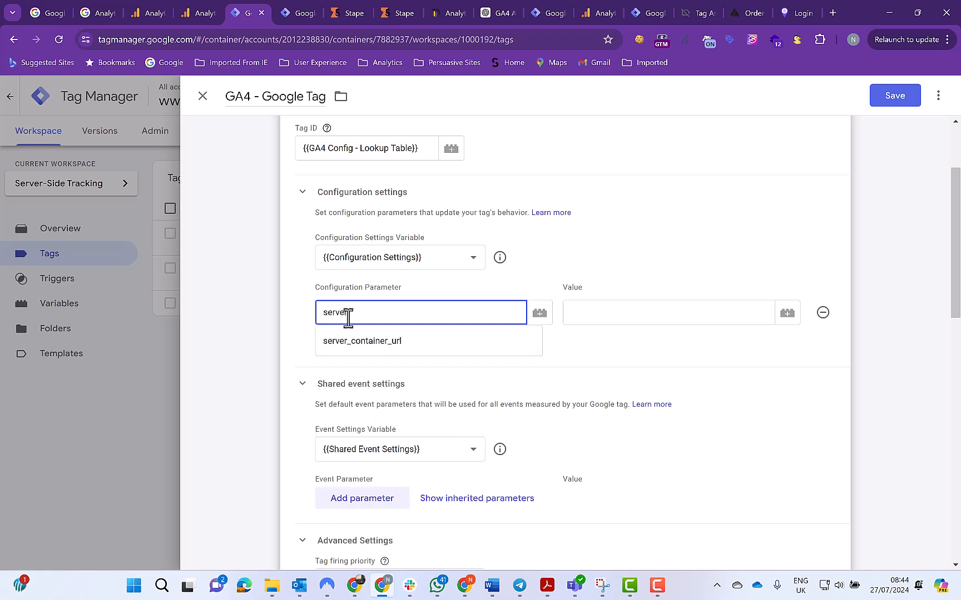
click(370, 341)
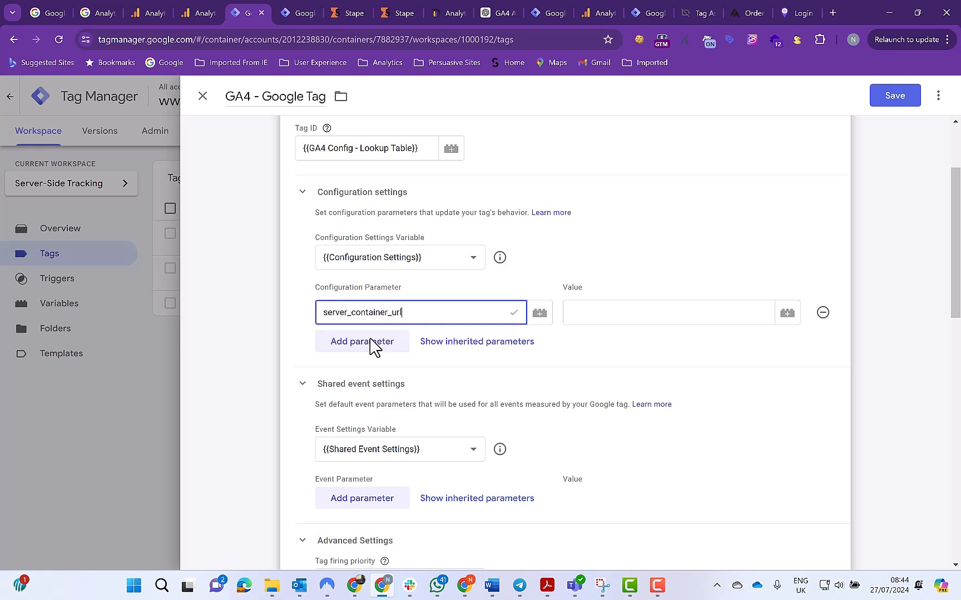
click(584, 312)
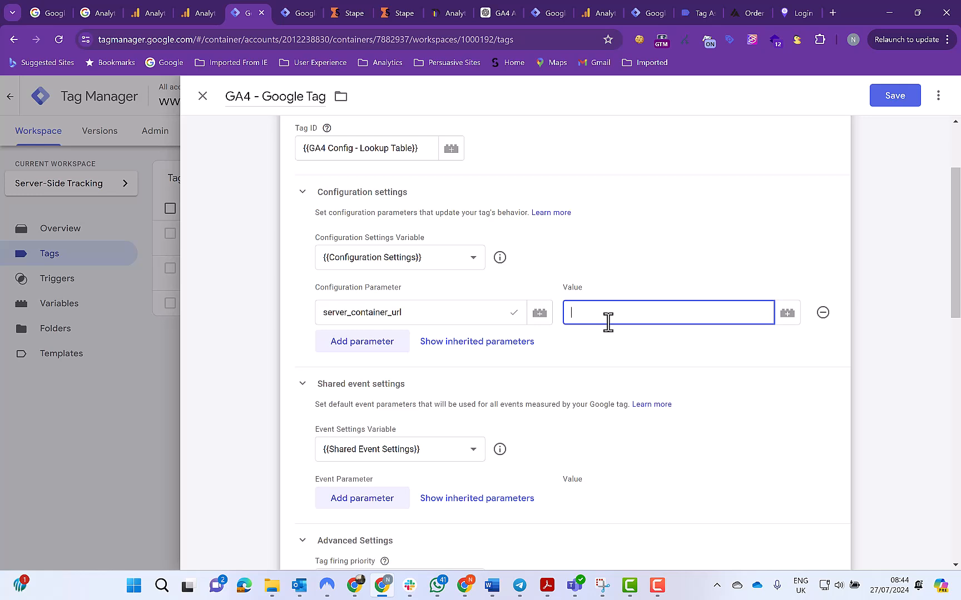
key(ctrl+v)
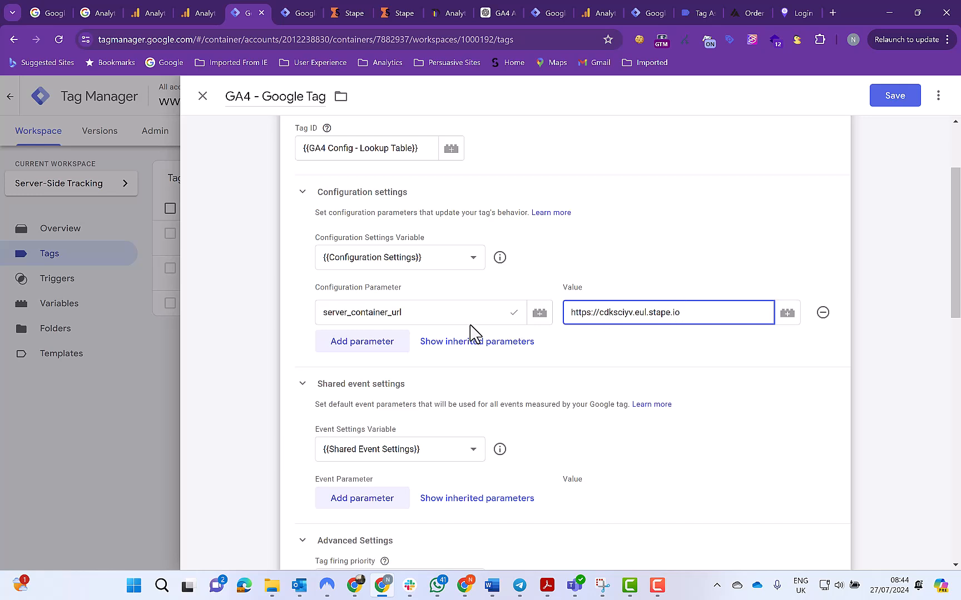
Examine the parameters defined in the tag's Configuration Settings and Shared Event Settings variables
click(498, 262)
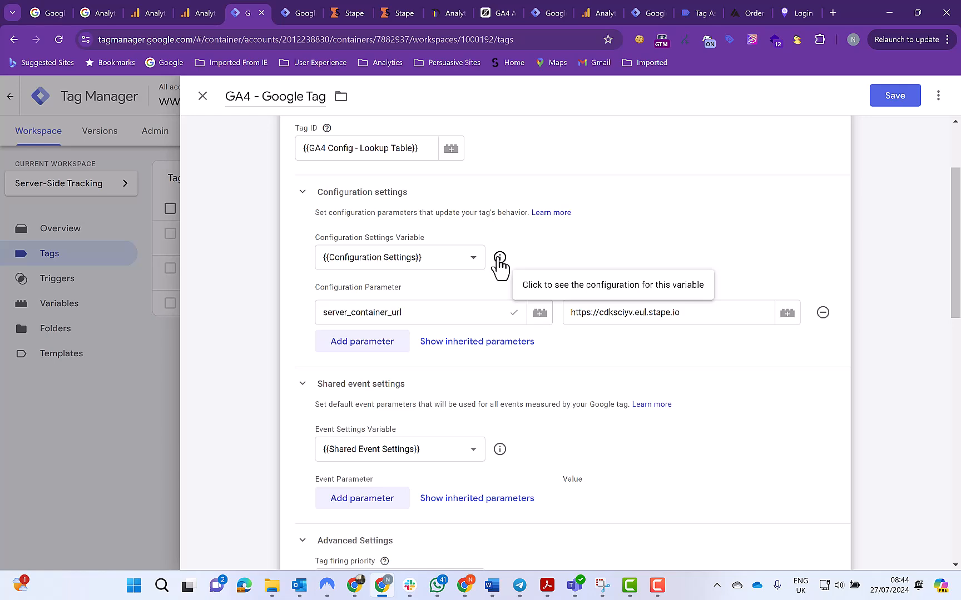
click(499, 258)
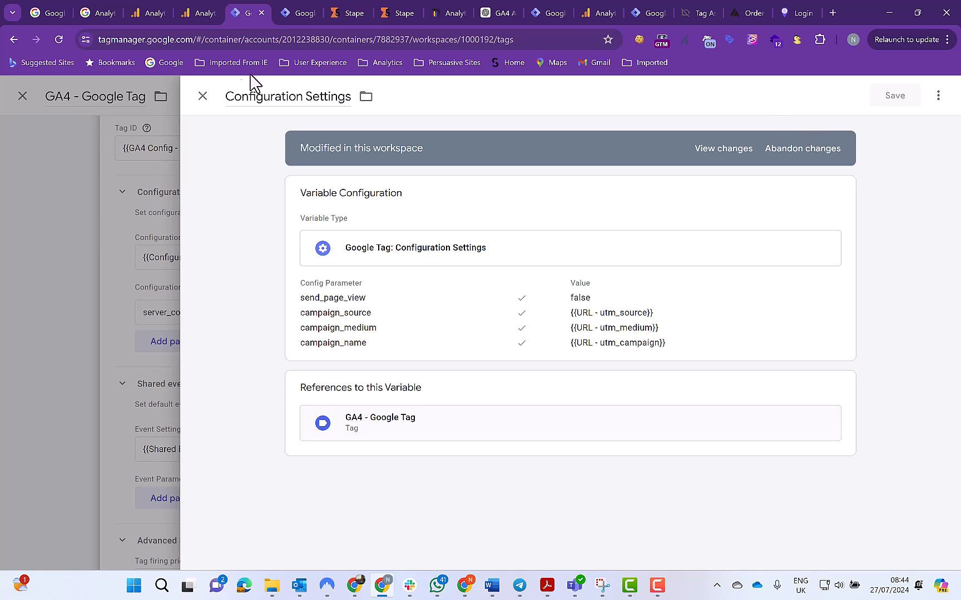
click(202, 98)
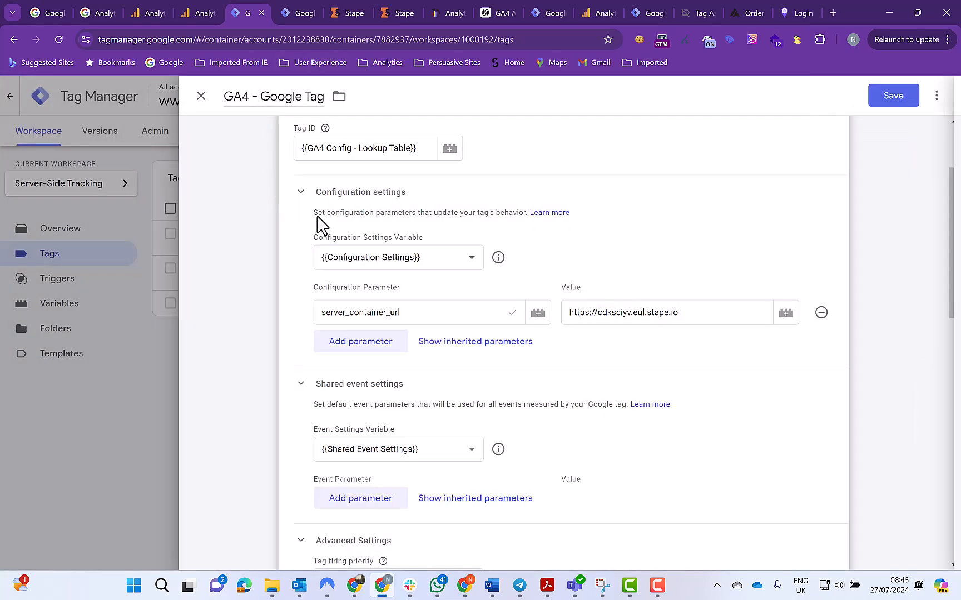
scroll(381, 273, down, 1)
scroll(381, 273, down, 2)
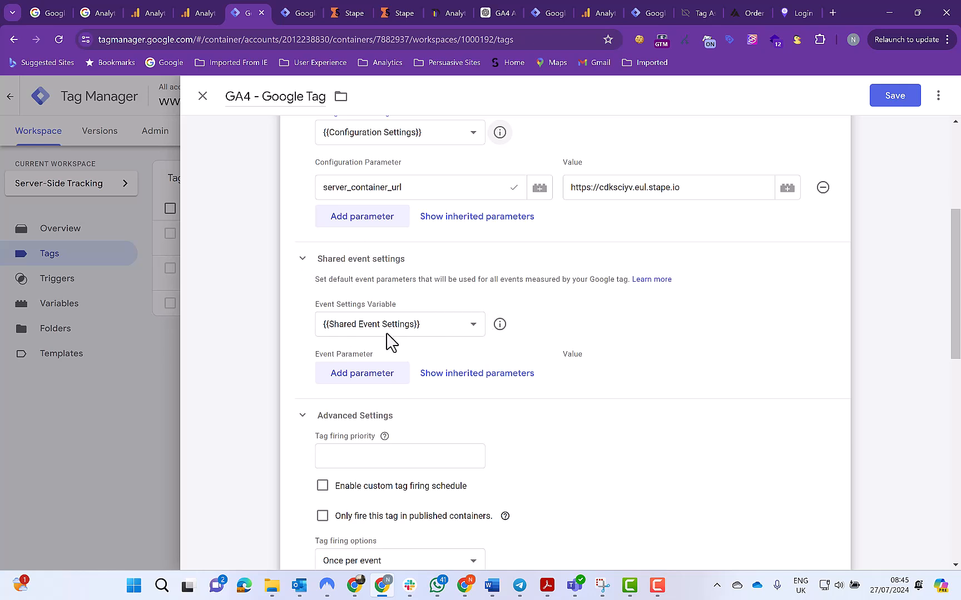
click(501, 324)
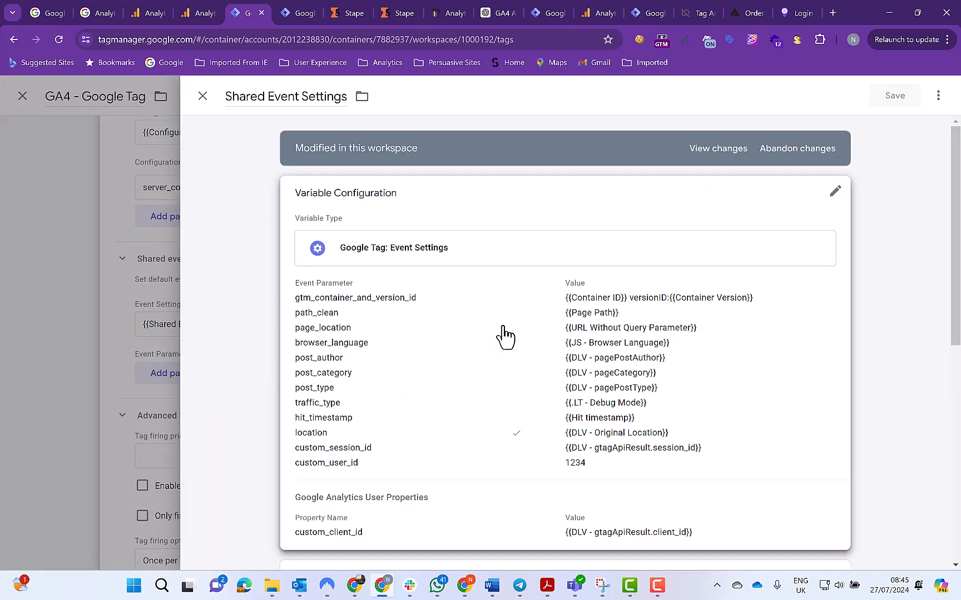
Add an event parameter named server_container_url to the Shared Event Settings variable
click(525, 411)
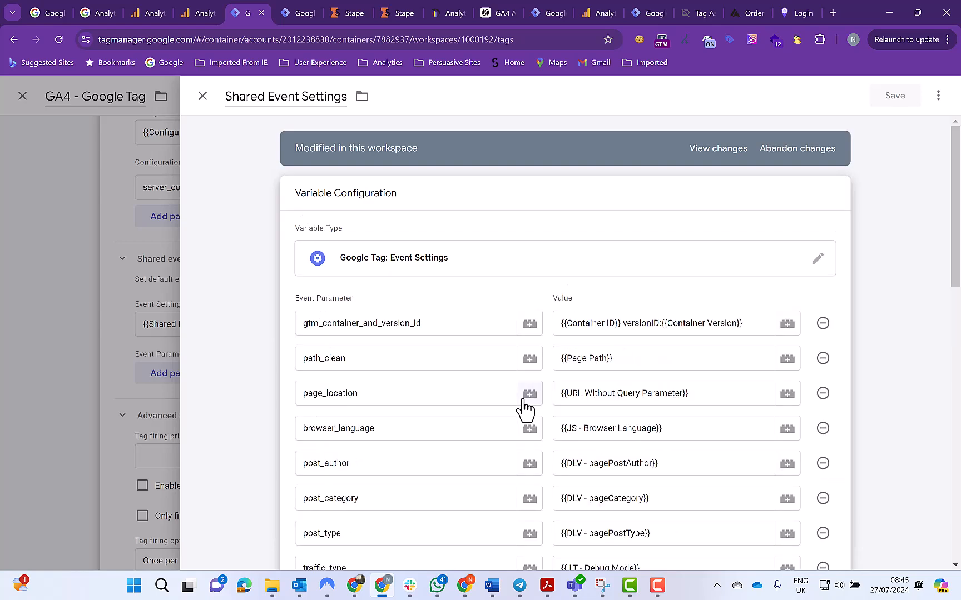
scroll(523, 408, down, 9)
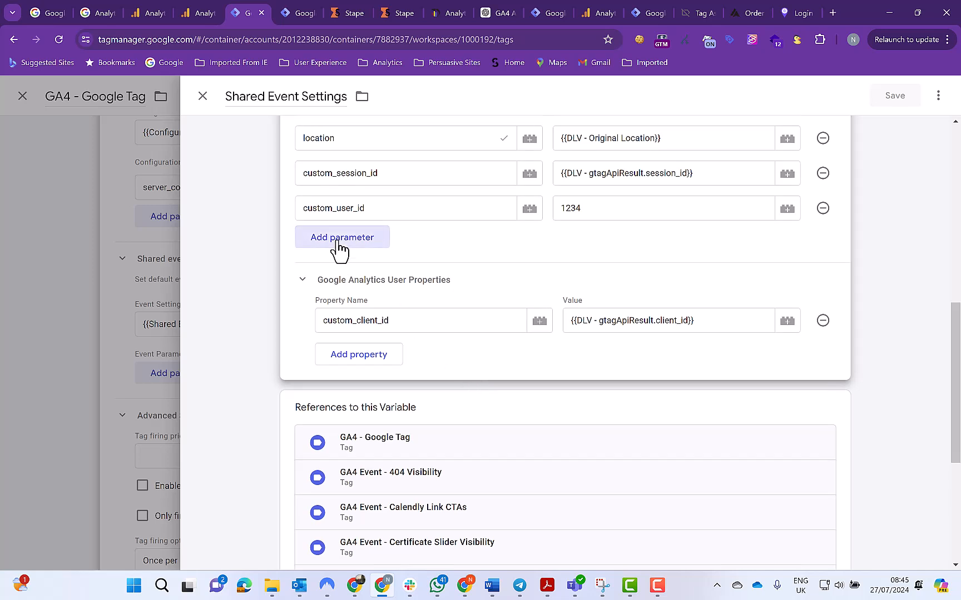
click(338, 241)
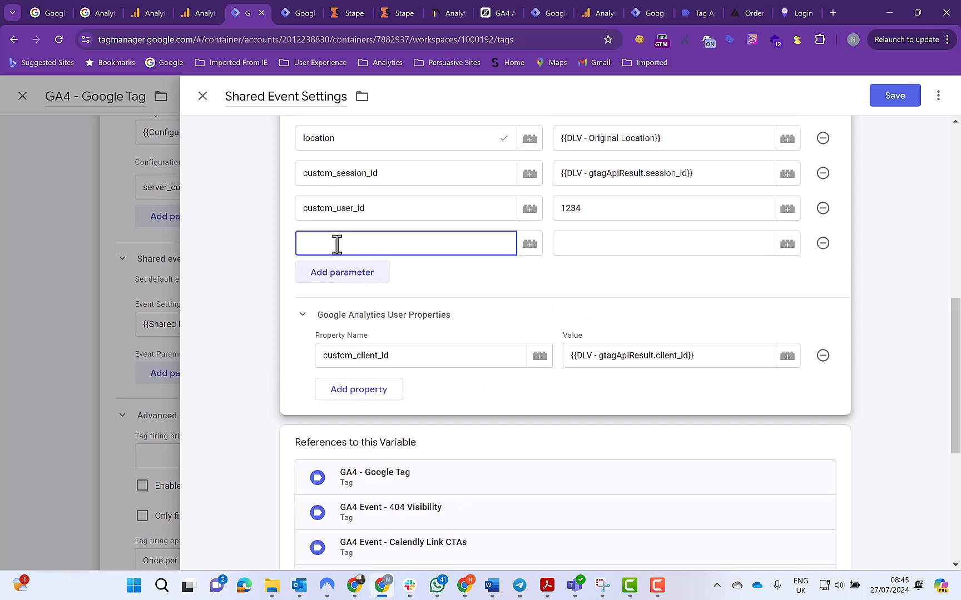
text(su)
key(BackSpace)
key(BackSpace)
key(BackSpace)
text(erver_container_url)
click(578, 243)
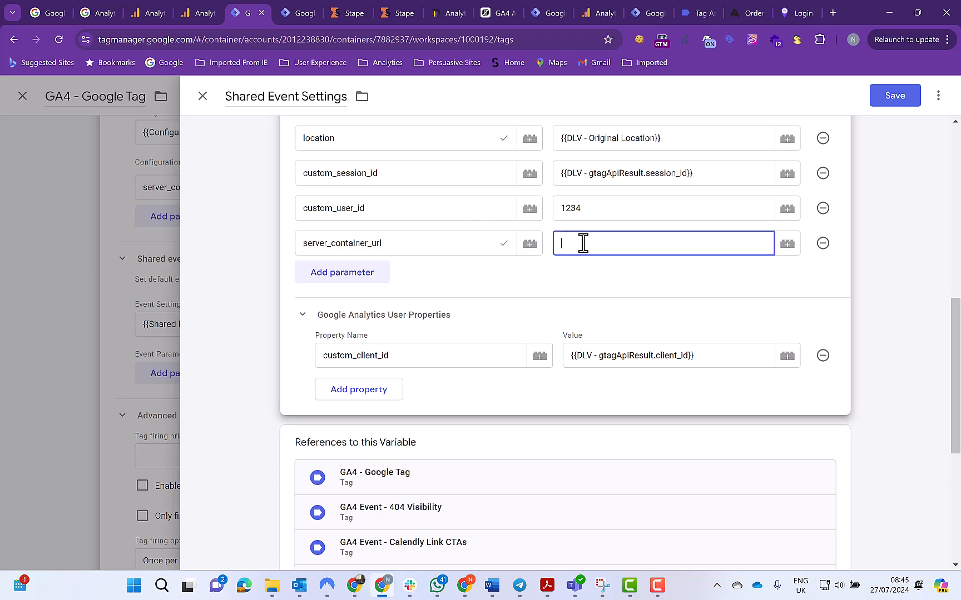
text(https://cdksciyv.eul.stape.io)
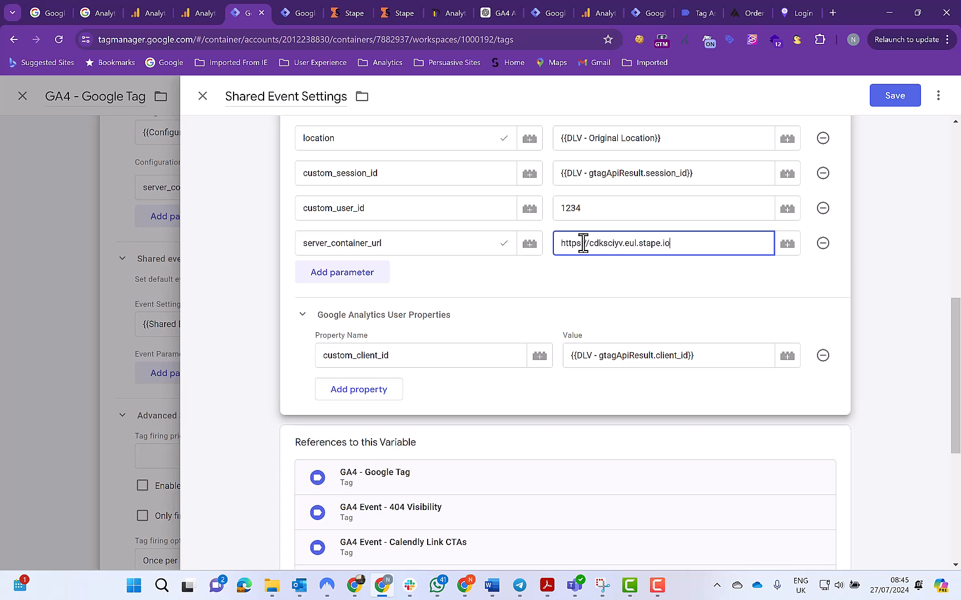
click(549, 199)
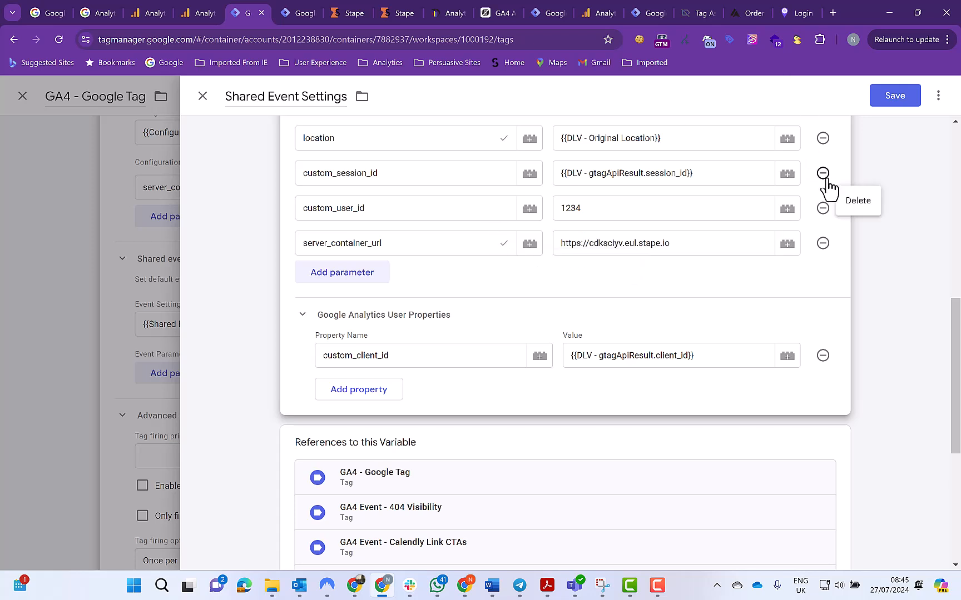
click(896, 97)
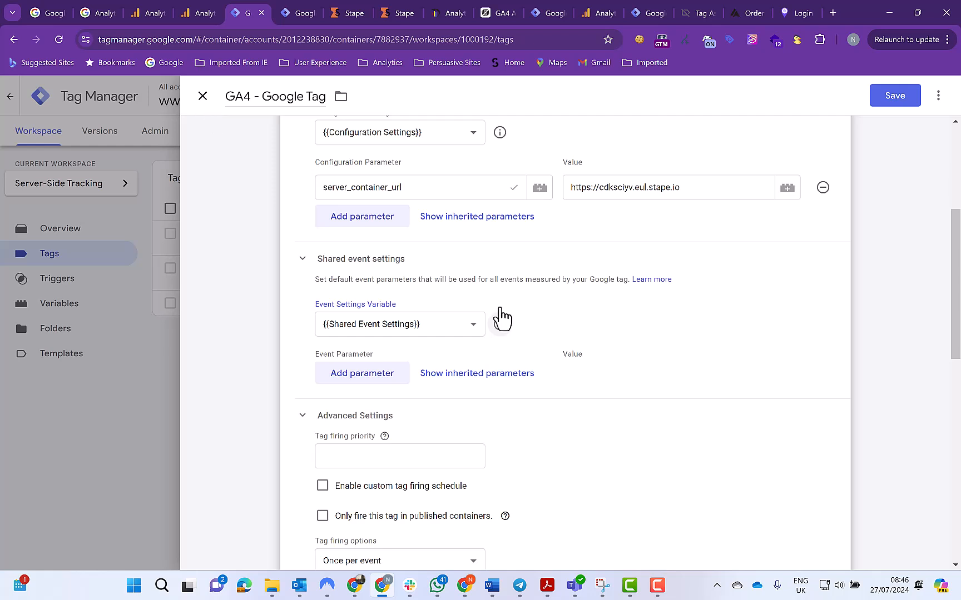
click(901, 101)
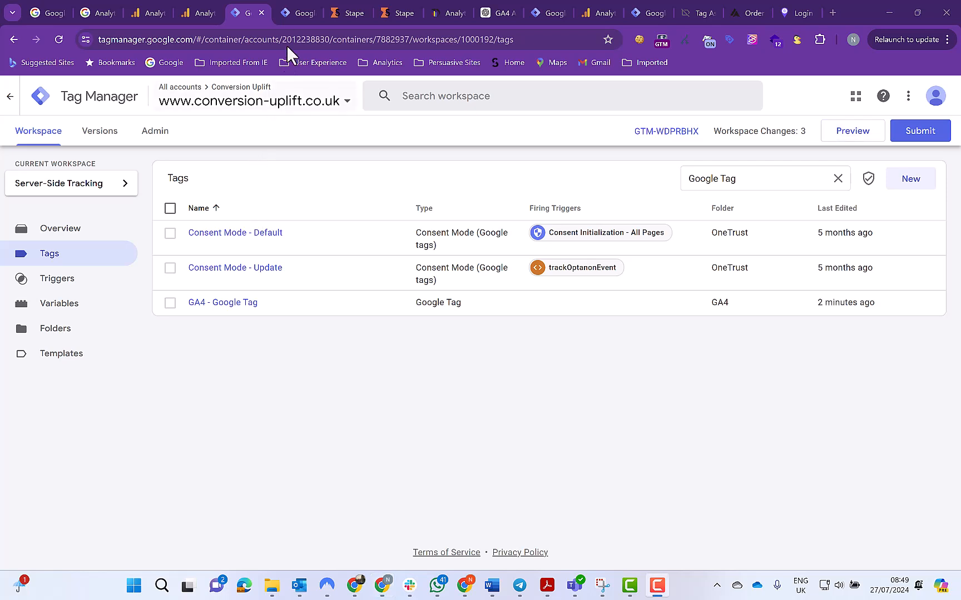
click(300, 17)
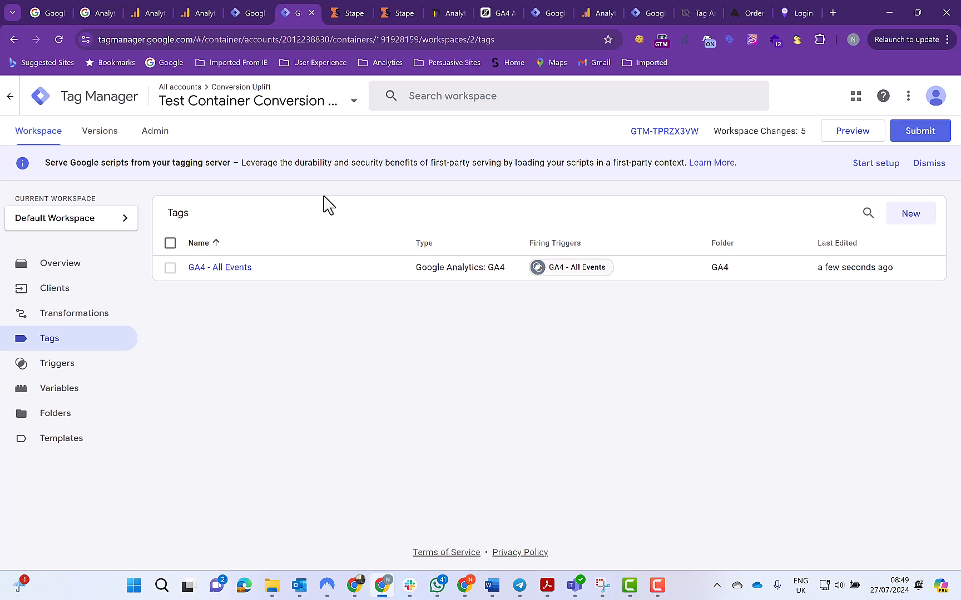
click(157, 133)
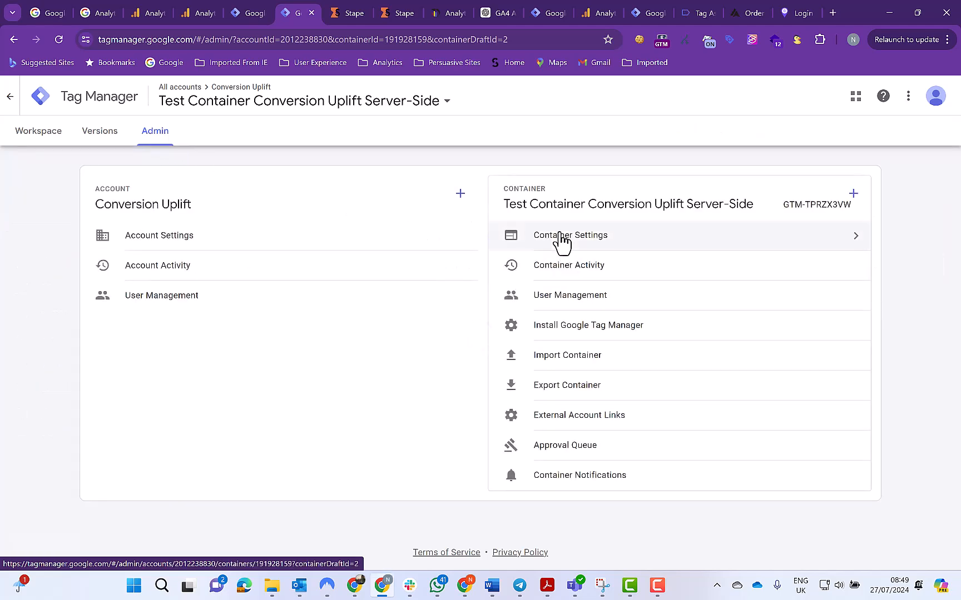
click(562, 240)
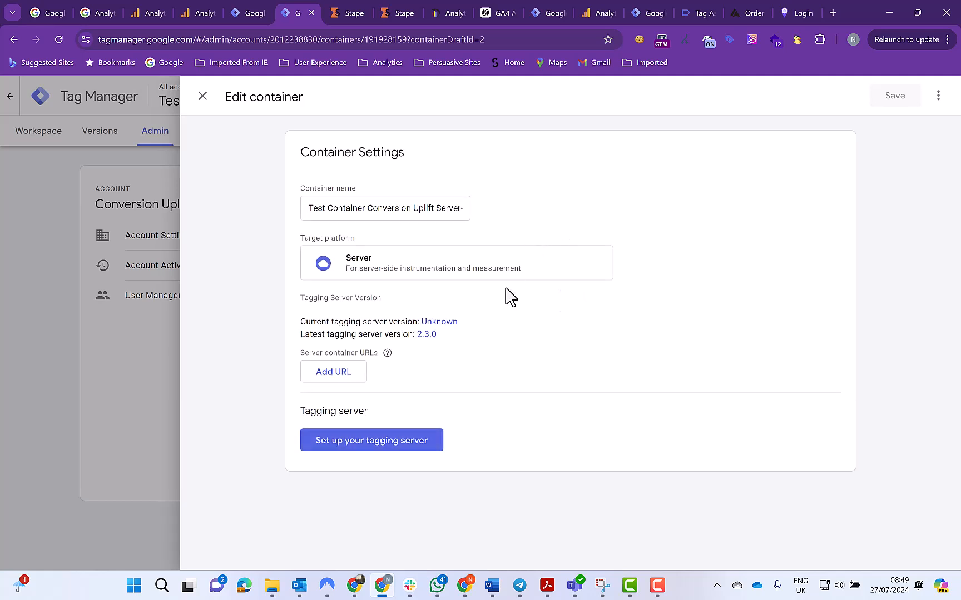
click(335, 374)
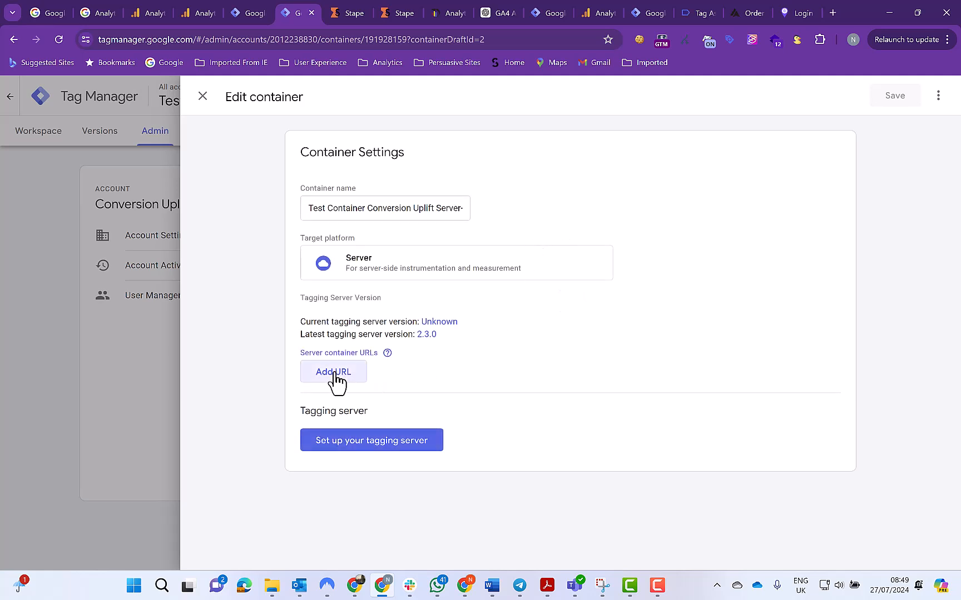
click(335, 372)
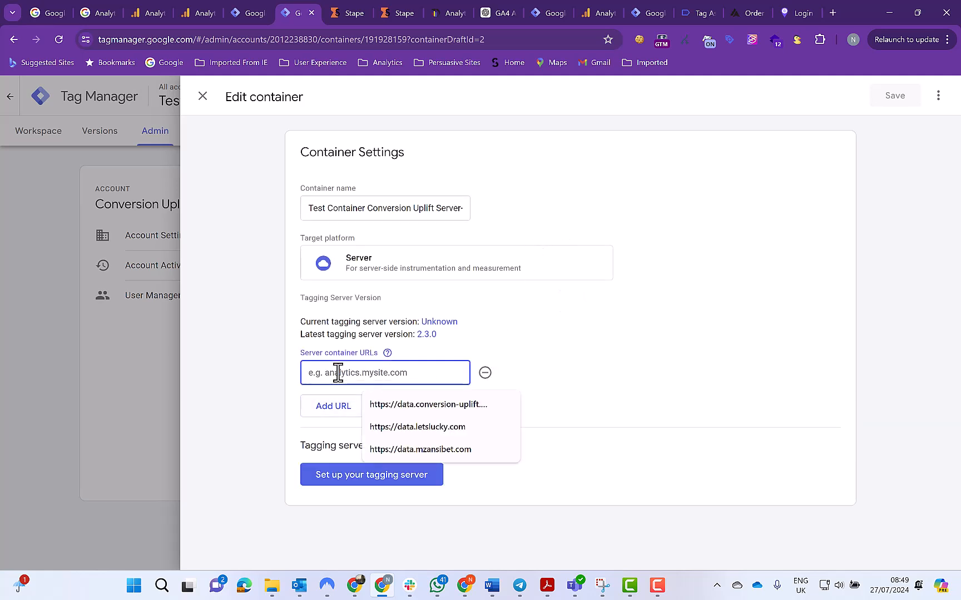
text(https://edksciyv.eul.stape.io)
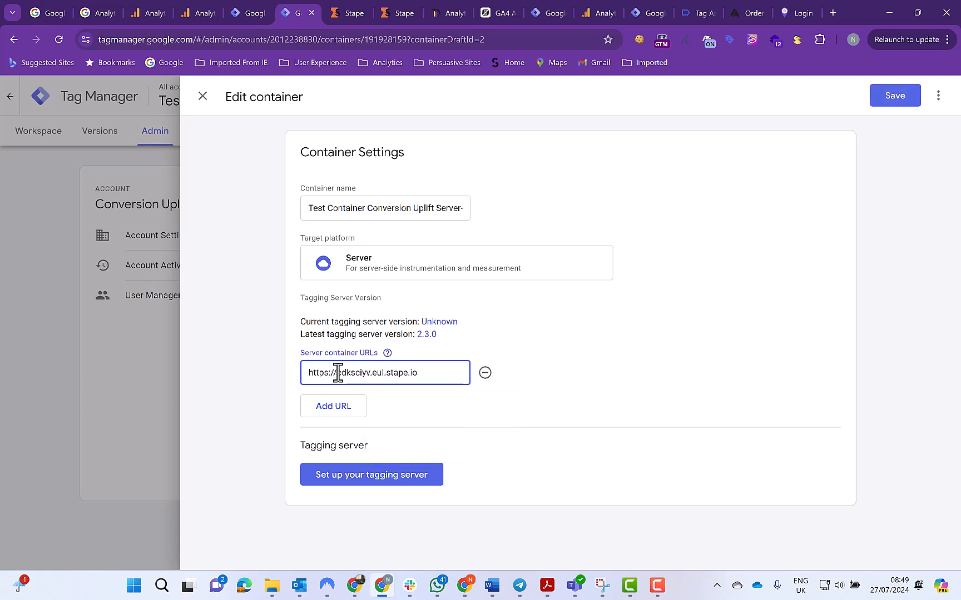
click(474, 327)
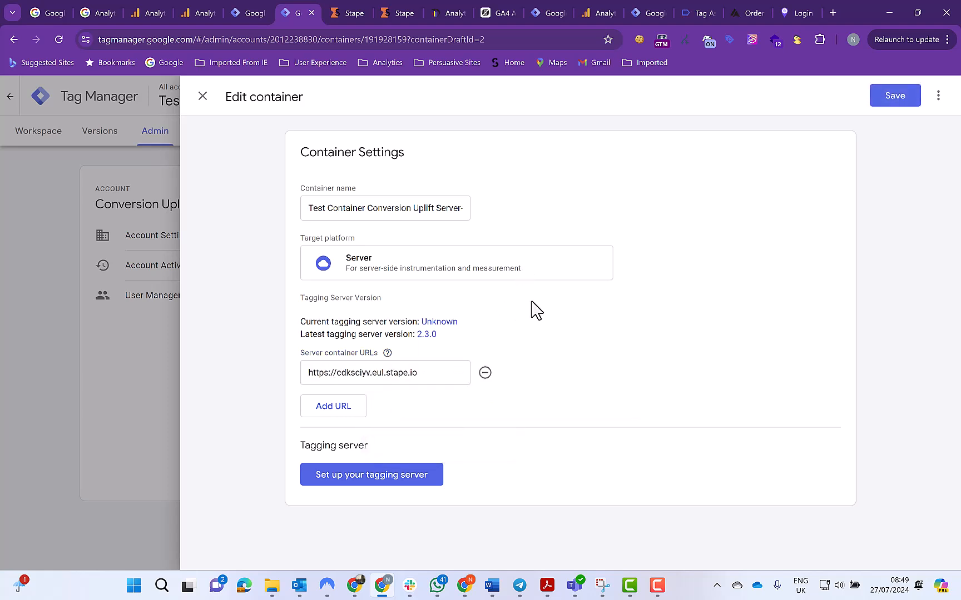
click(897, 102)
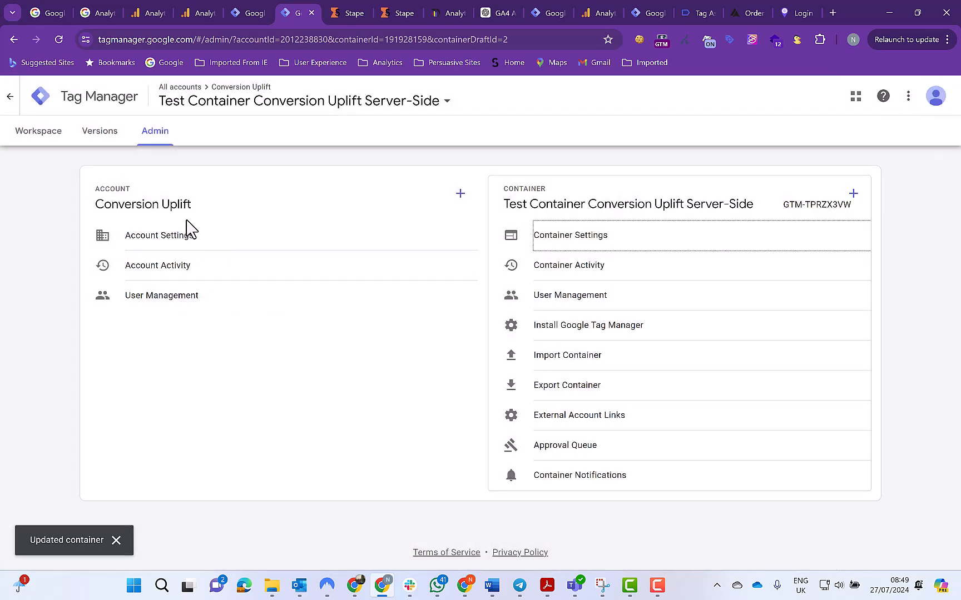
click(41, 140)
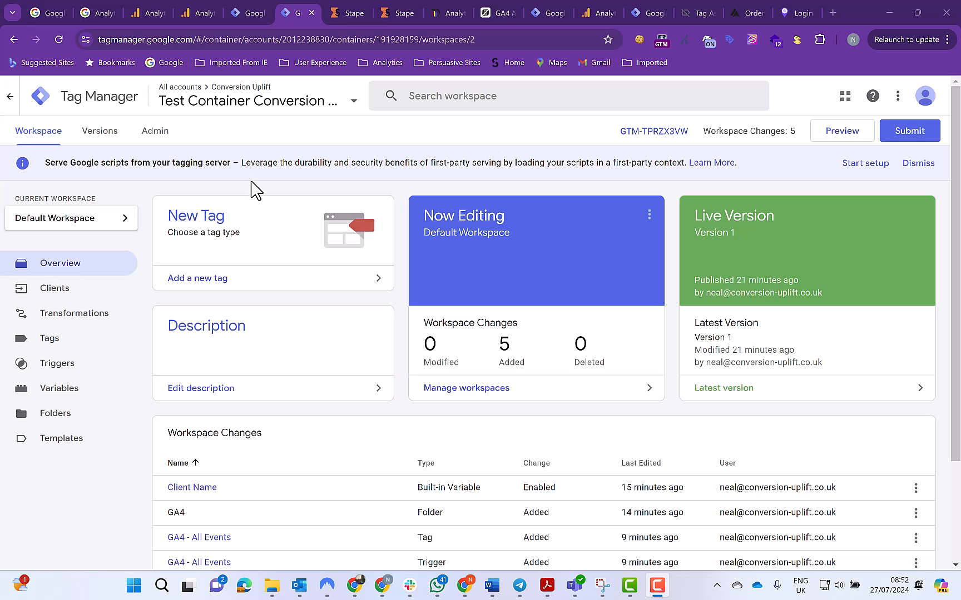
click(250, 20)
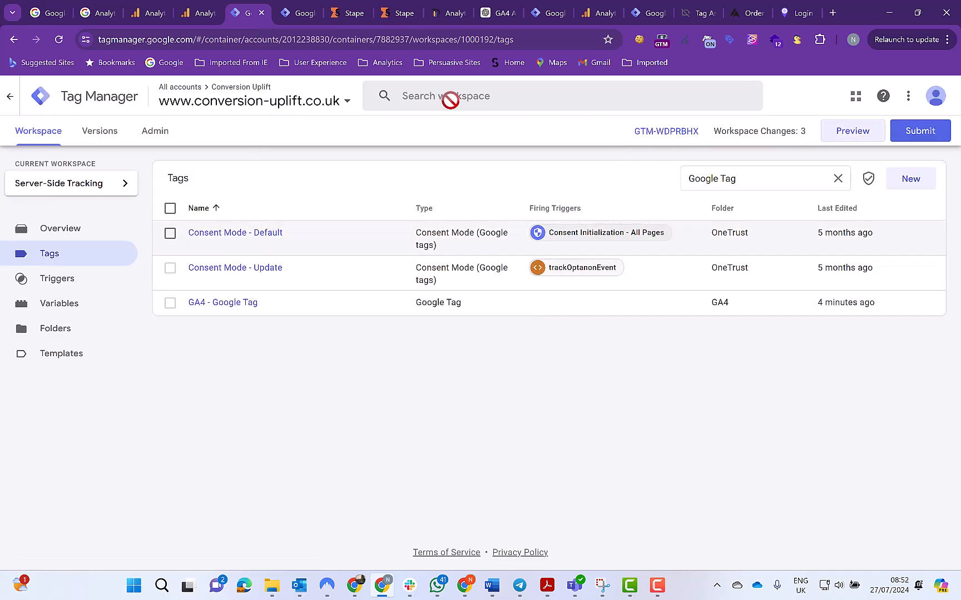
click(851, 135)
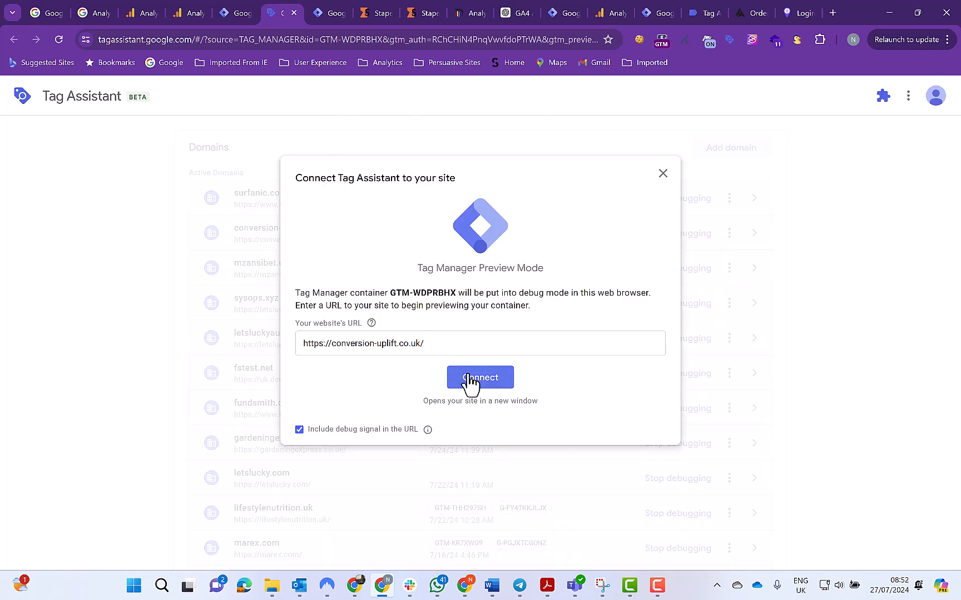
click(470, 383)
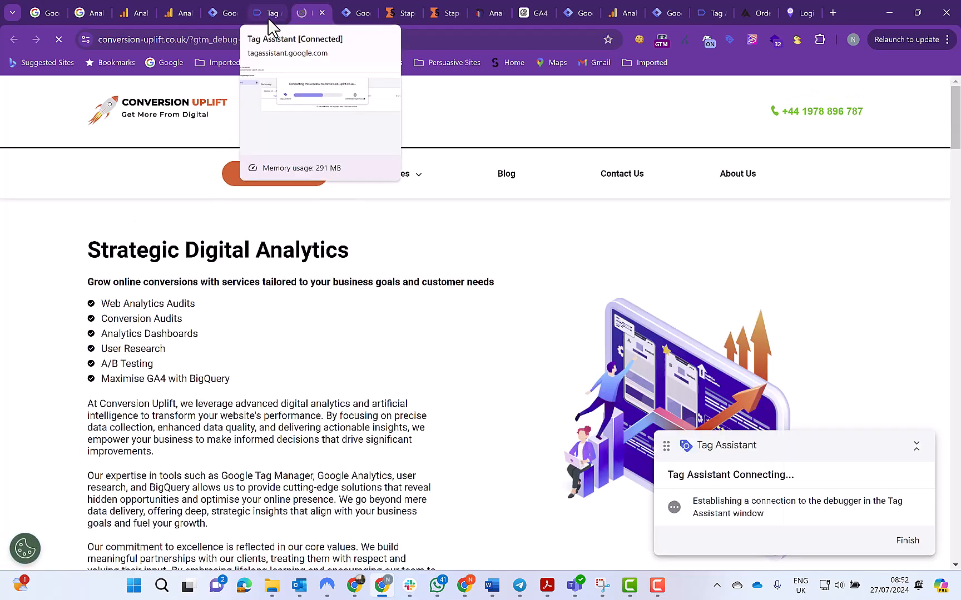
click(268, 18)
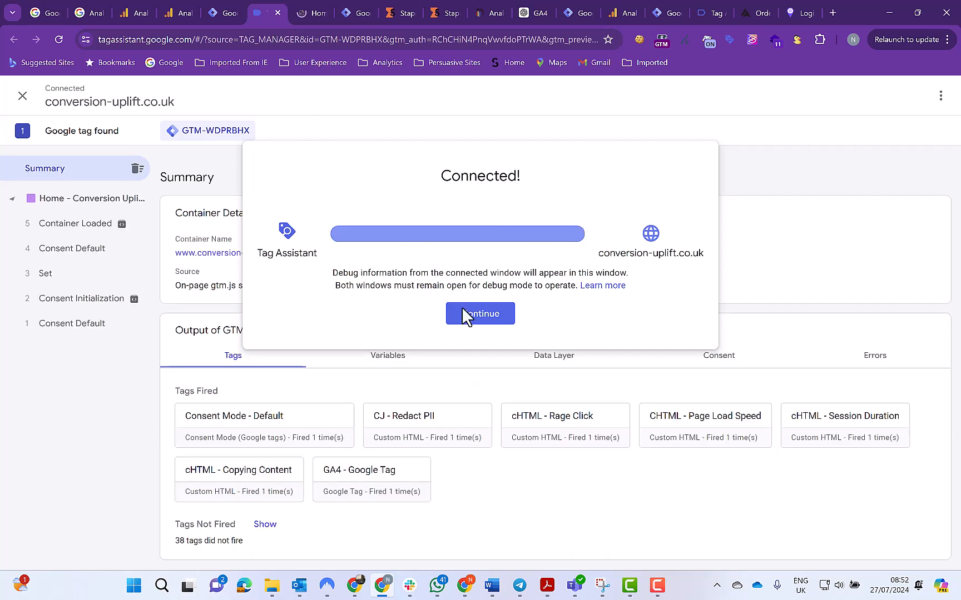
click(462, 312)
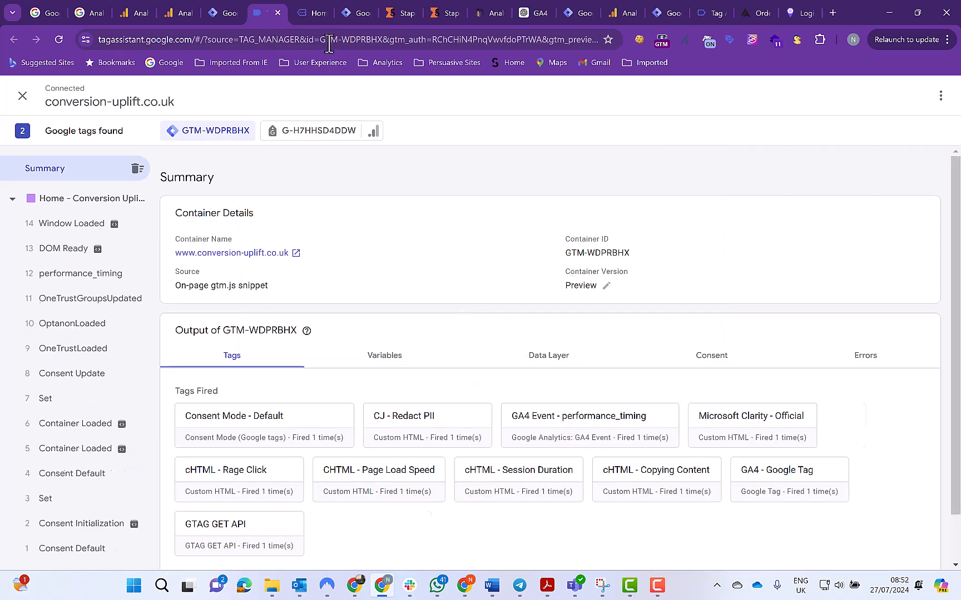
Start preview mode for the Test Container Conversion Uplift Server-Side container
click(357, 16)
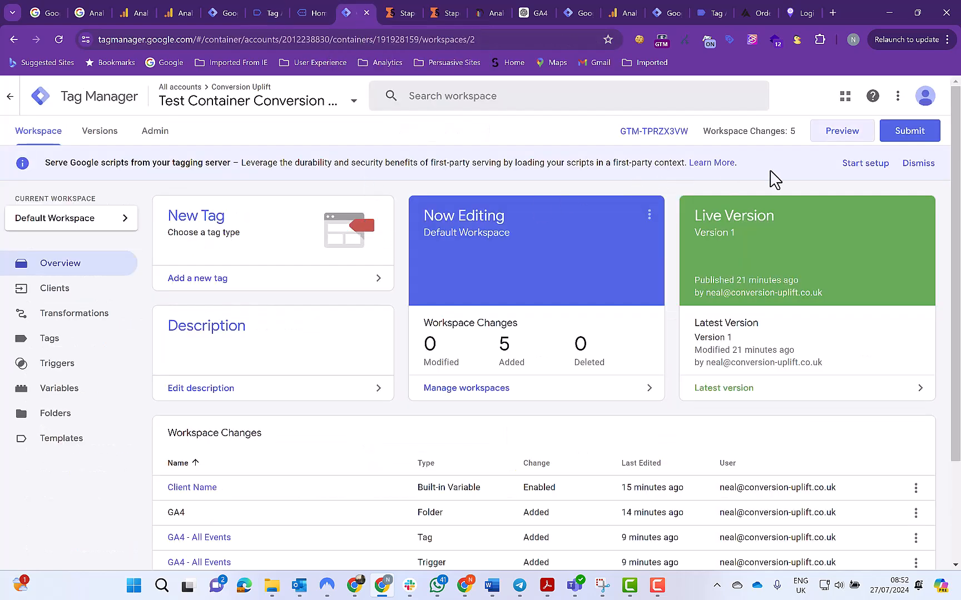
click(841, 133)
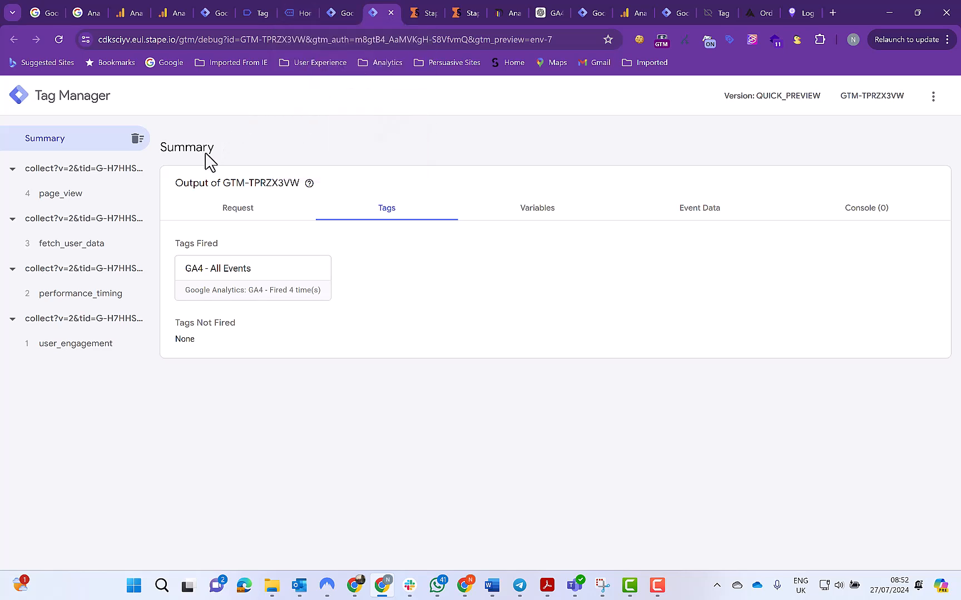
click(336, 19)
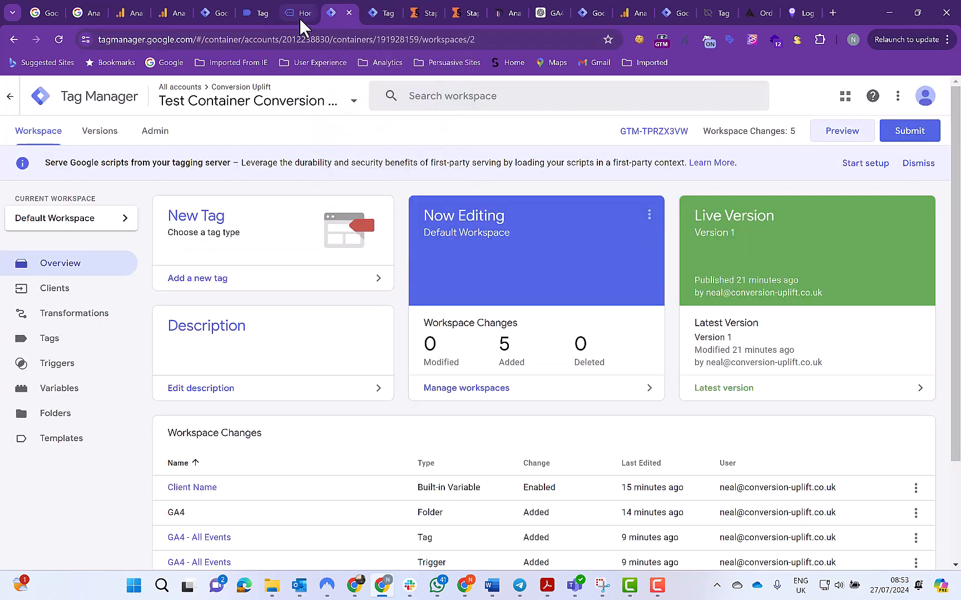
Inspect the connected website's network traffic filtered by collect?v=2, reload the page, and examine the first collect request's headers
click(300, 18)
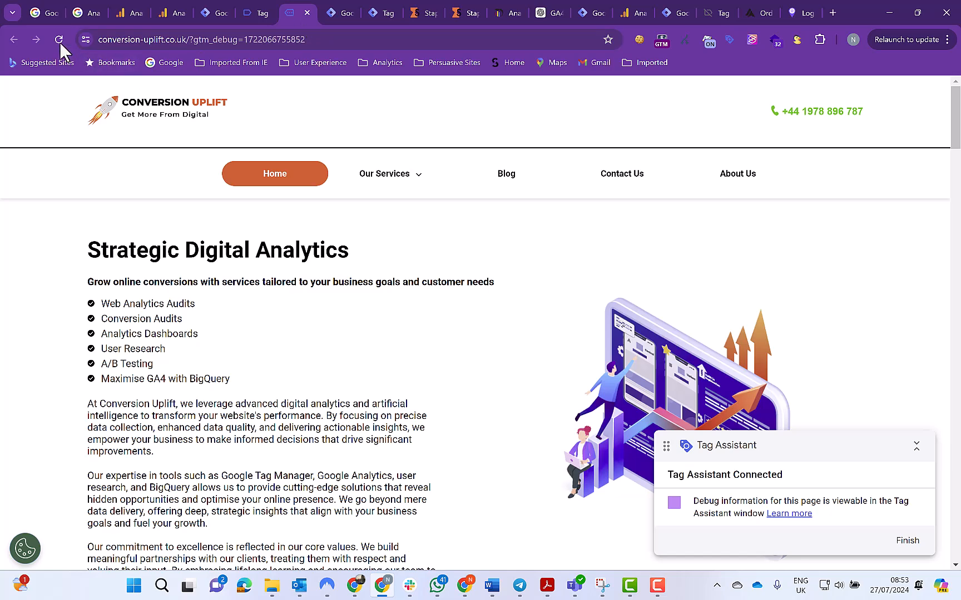
right_click(256, 426)
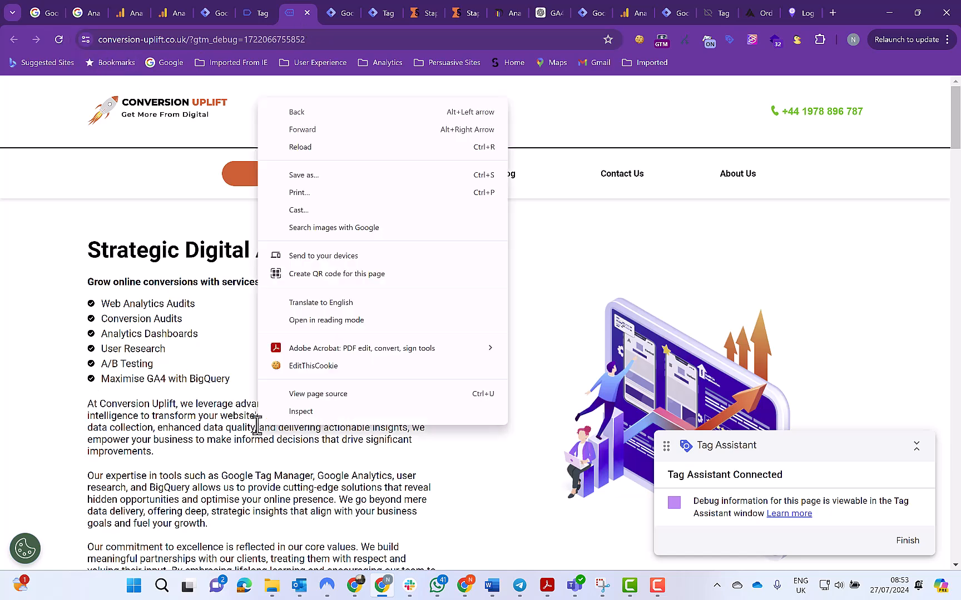
click(300, 415)
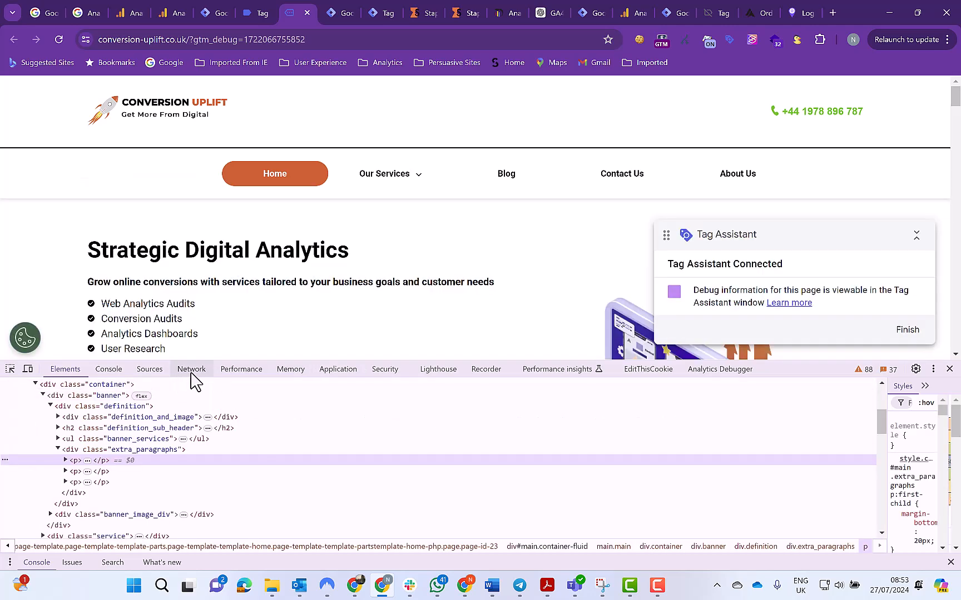
click(191, 370)
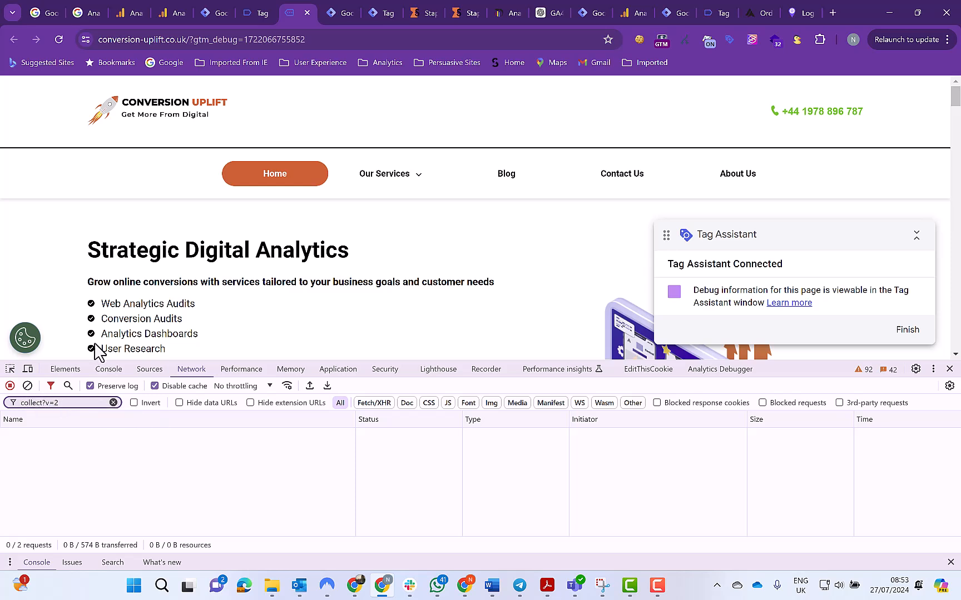
click(59, 41)
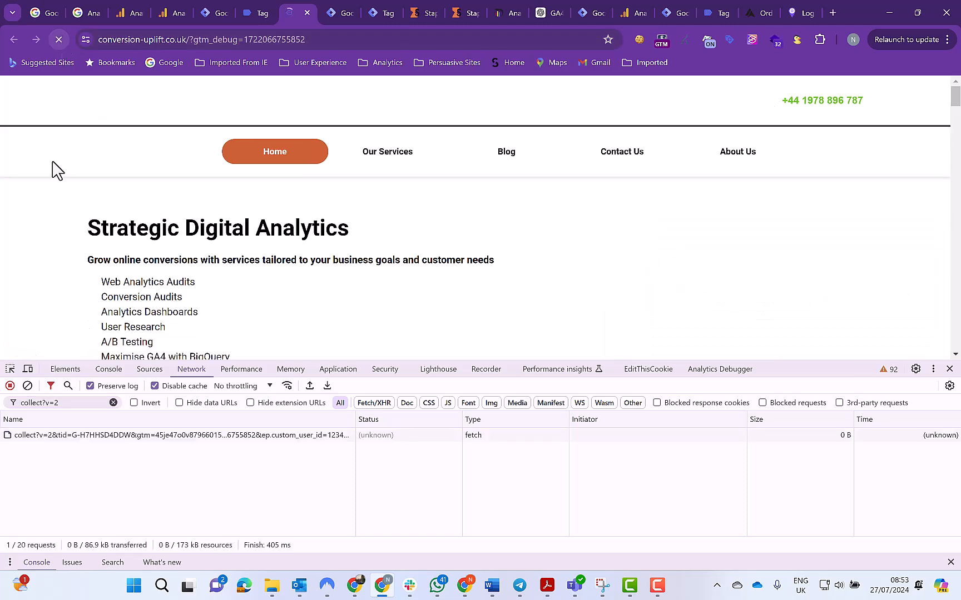
click(70, 437)
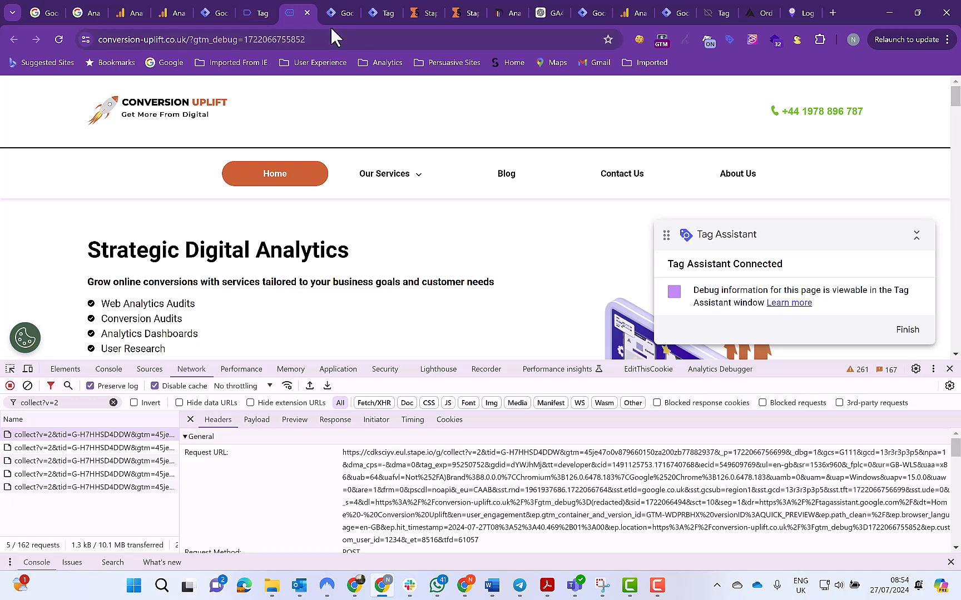
Return to the server container's debug mode and examine the incoming events and fired tags
mouse_move(341, 16)
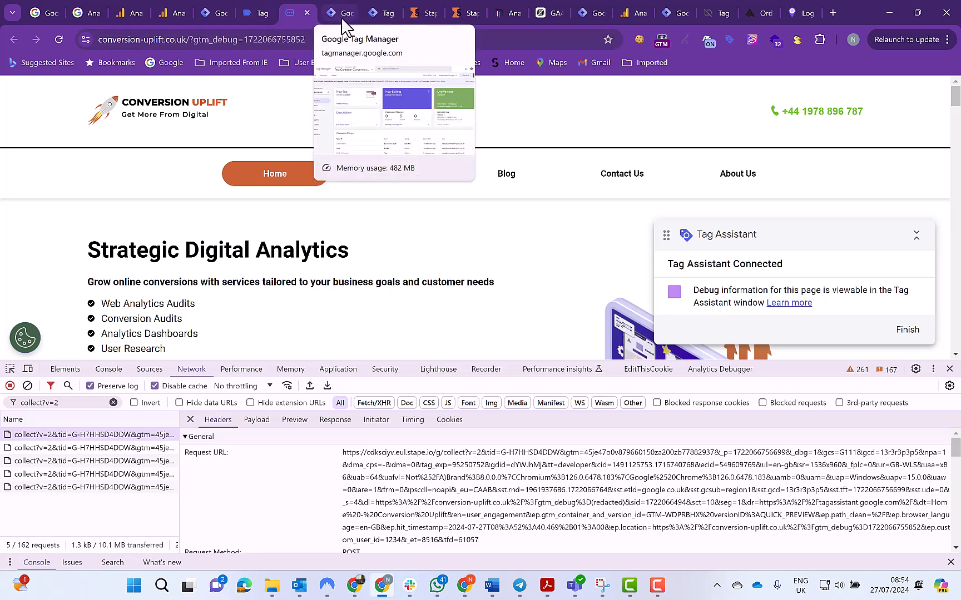
click(384, 16)
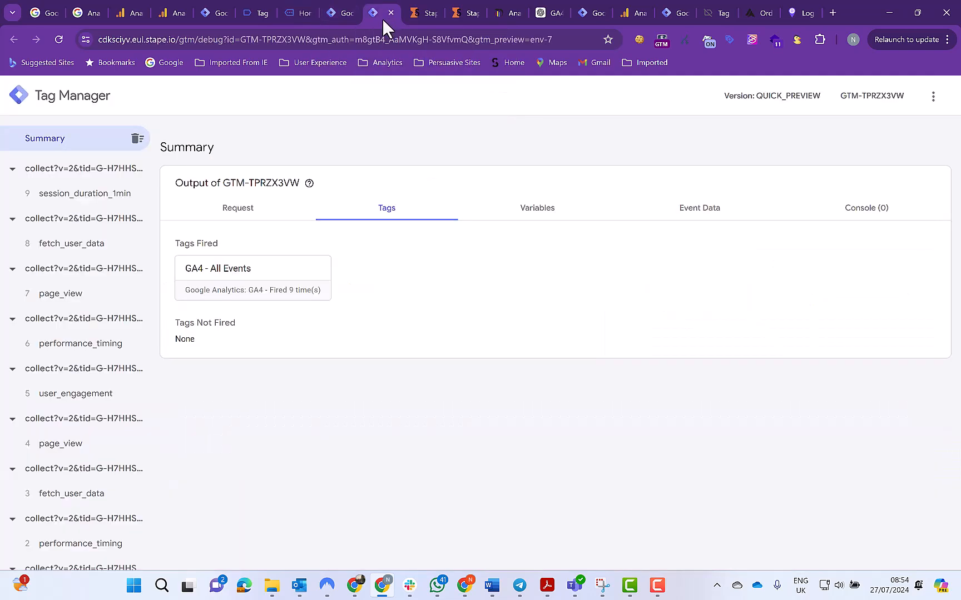